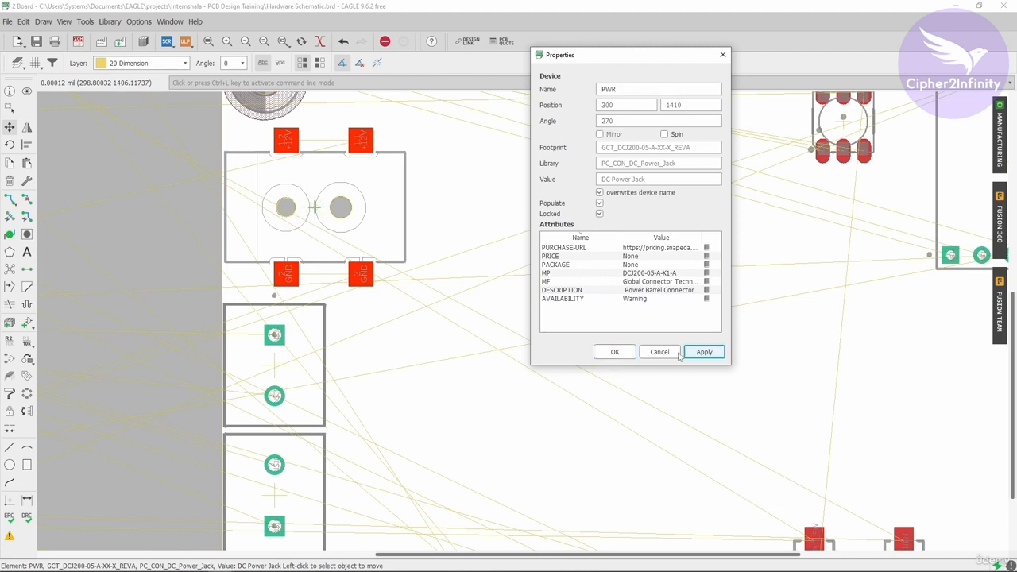
Step: Apply the locked state to the DC power jack PWR at position 300, 1410 with a 270° angle
left_click(614, 352)
scroll(295, 219, "up", 5)
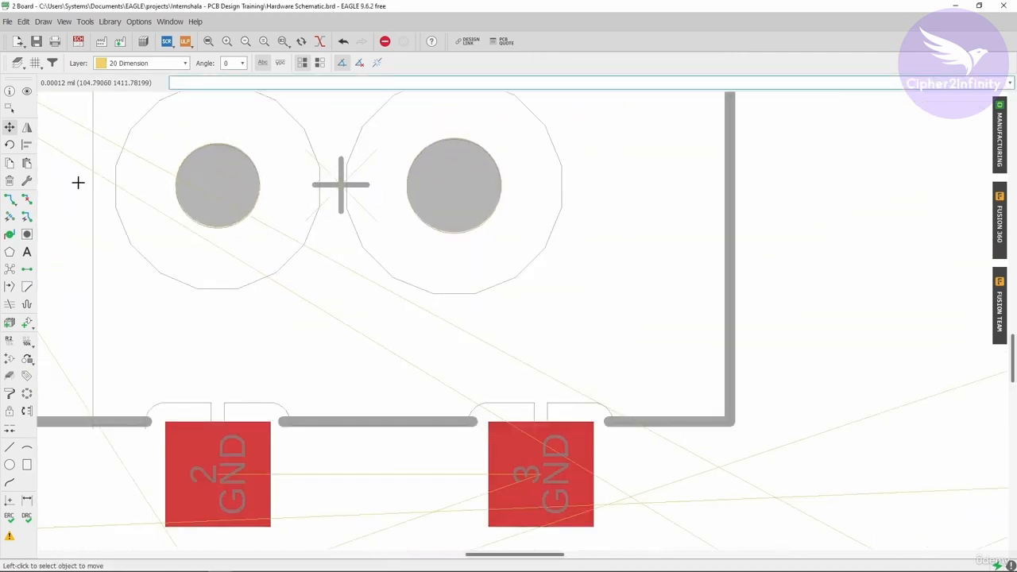
Step: Try to move the locked DC power jack by its origin on the board
scroll(567, 357, "down", 1)
left_click(418, 254)
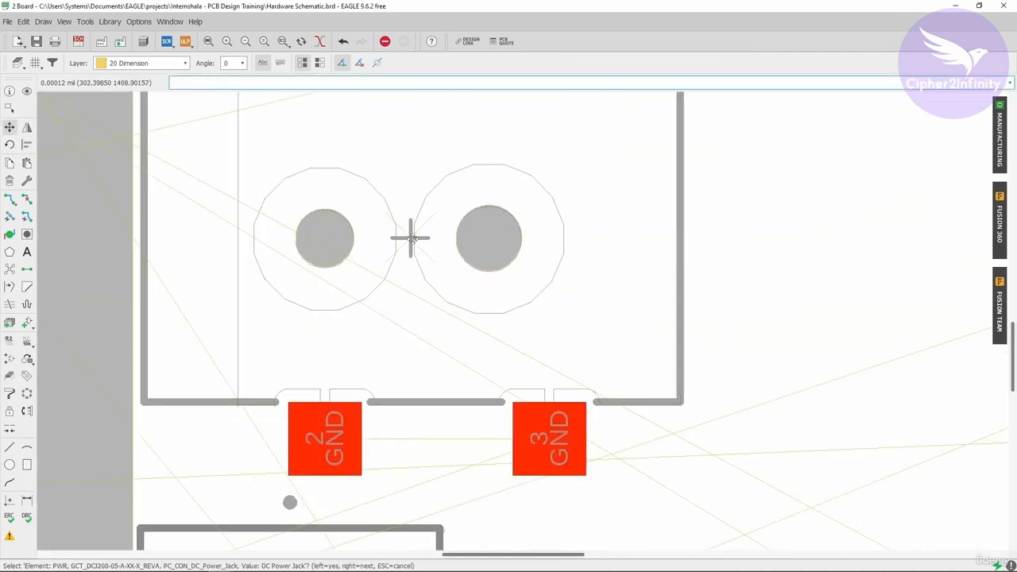
scroll(419, 255, "down", 3)
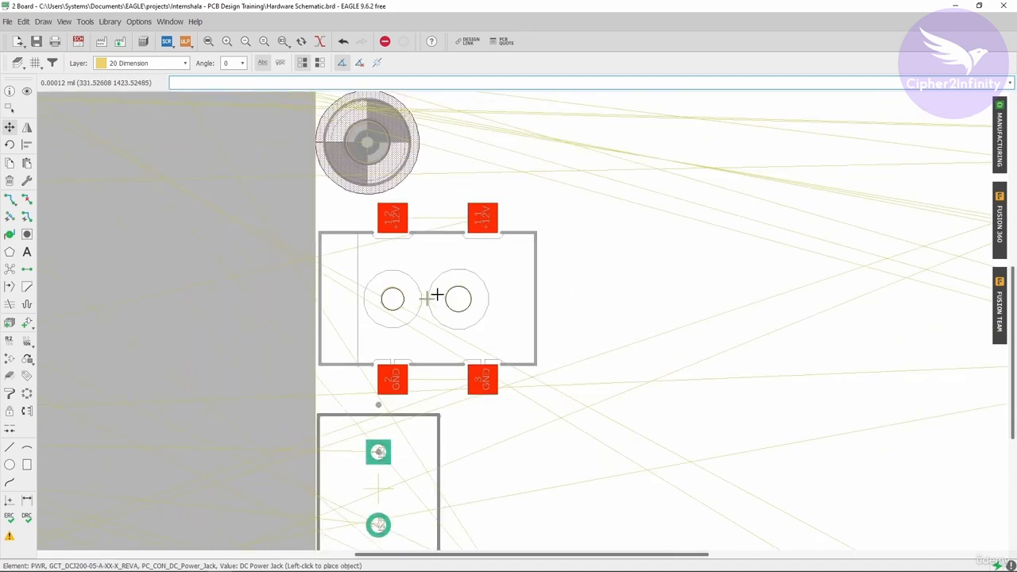
left_click(429, 297)
left_click(428, 298)
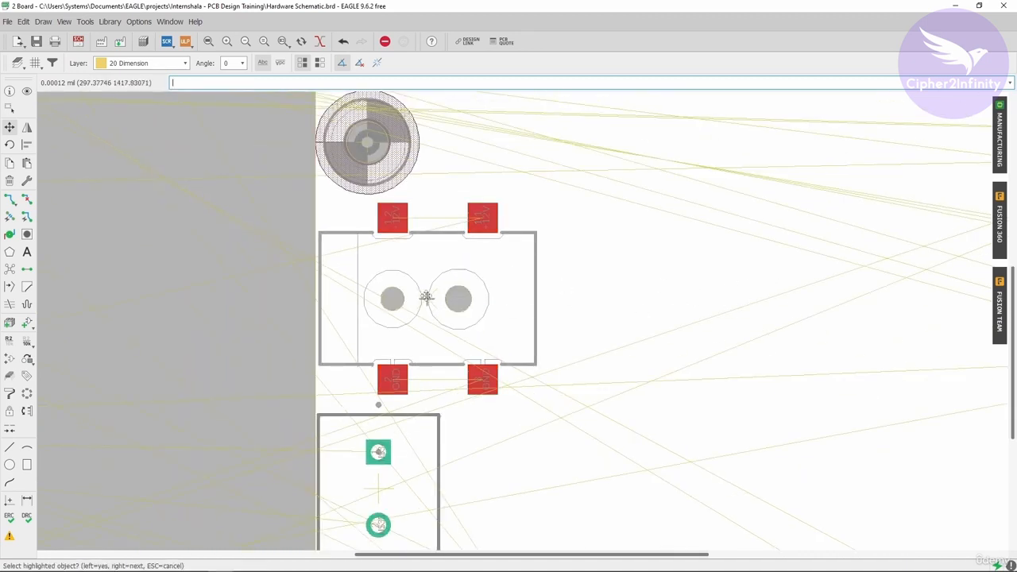
left_click(427, 297)
scroll(430, 299, "up", 2)
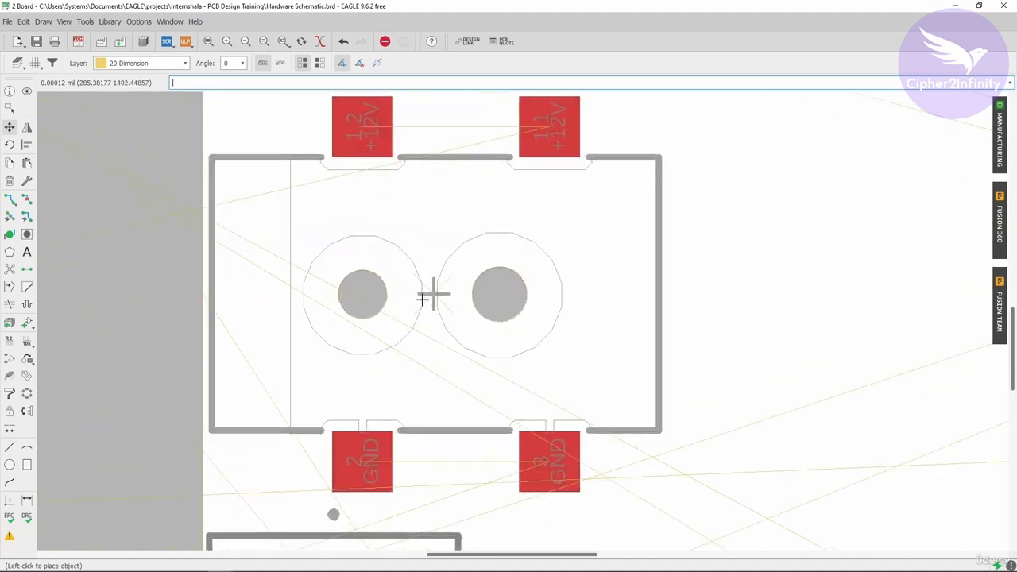
scroll(368, 193, "down", 3)
scroll(323, 197, "down", 1)
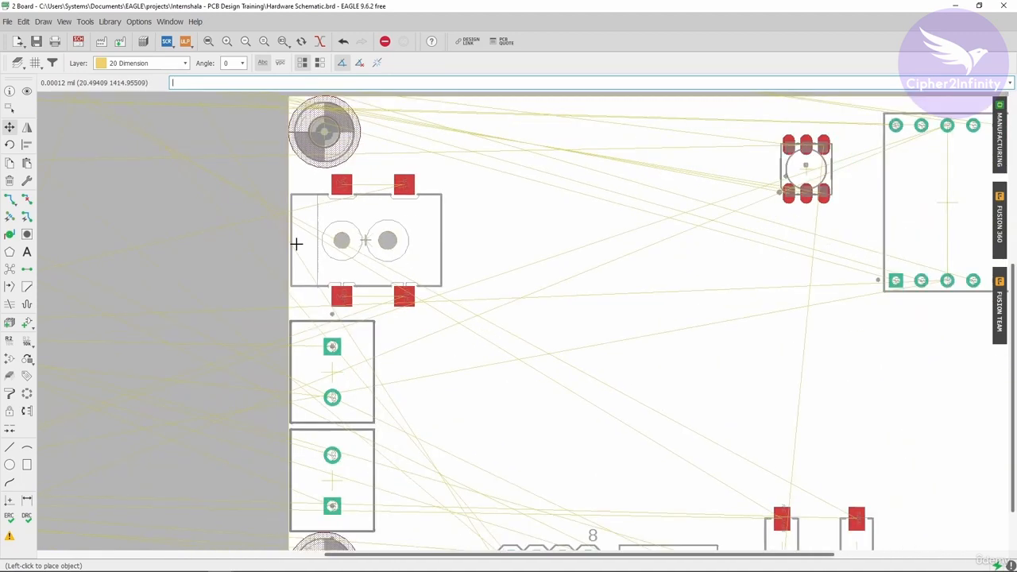
Step: Lock the motor screw terminals CON1 and CON2, with CON2 at position 170, 480
scroll(295, 243, "up", 3)
right_click(333, 342)
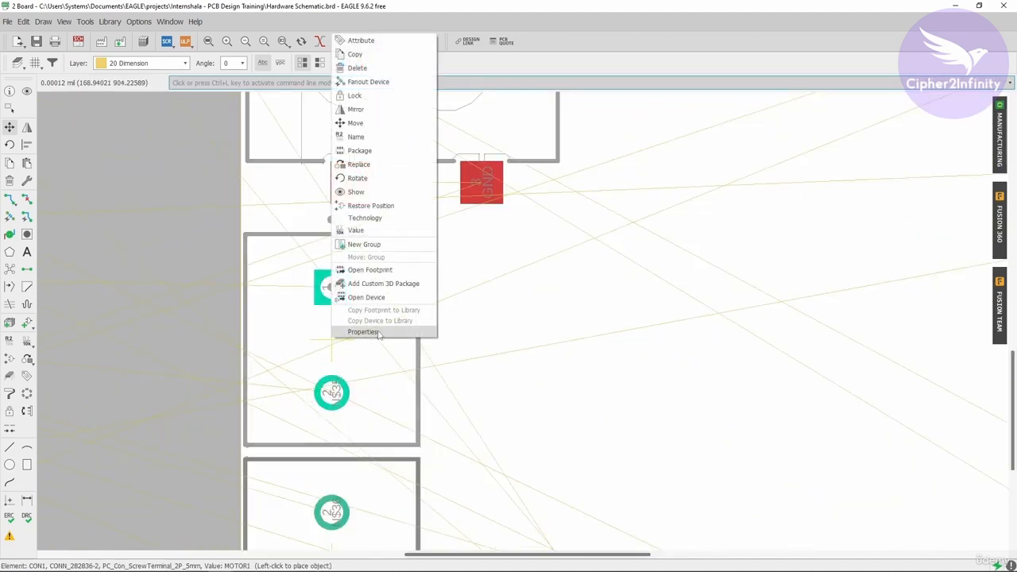
left_click(362, 332)
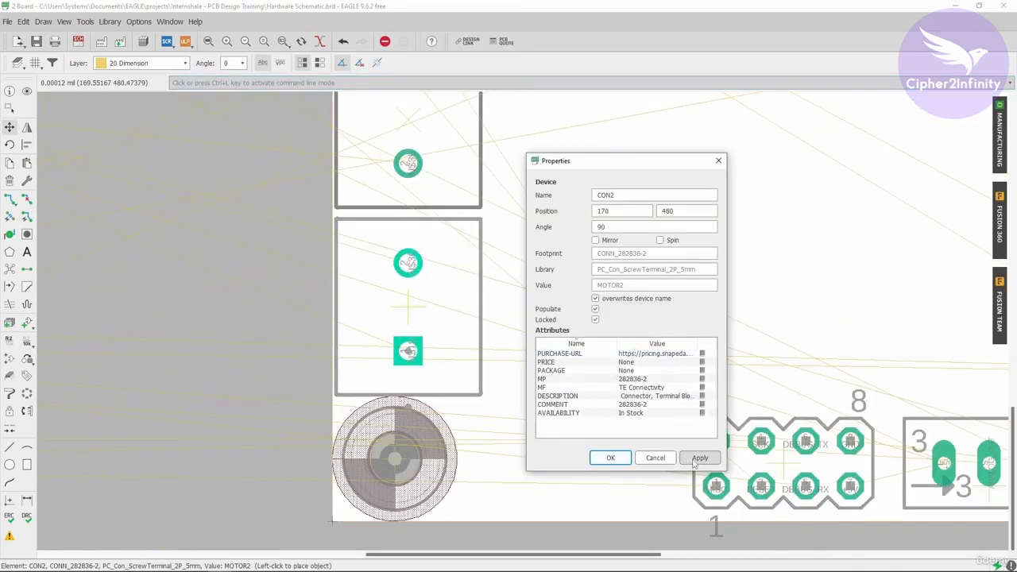
left_click(610, 458)
Step: Review the properties of the seven-segment display U1
scroll(470, 380, "up", 2)
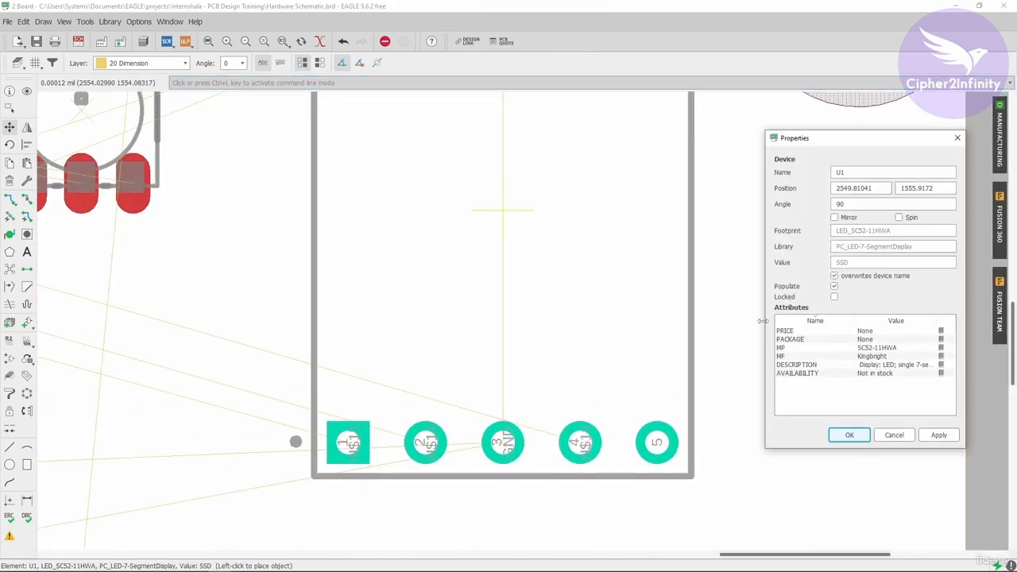
key("Return")
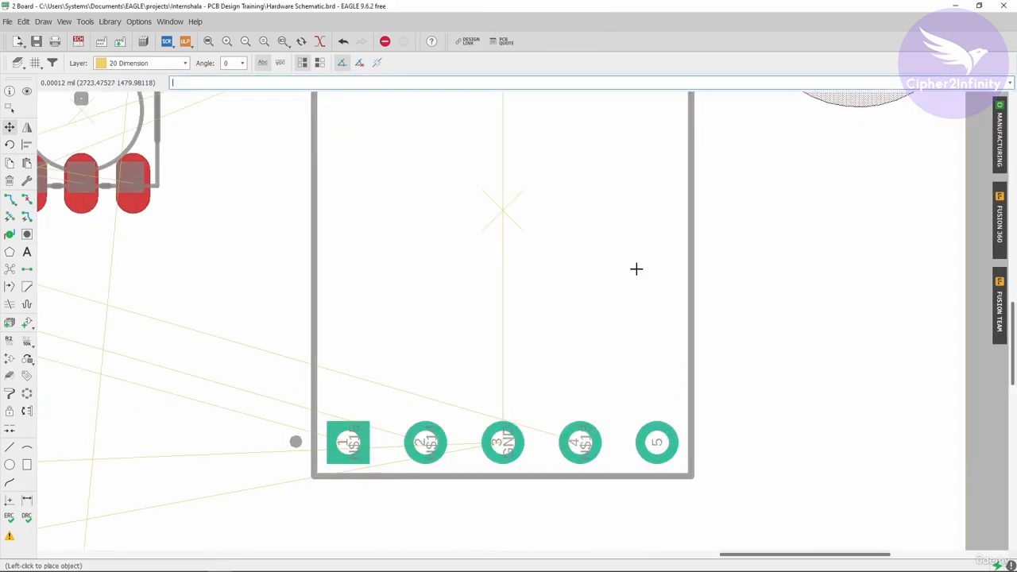
Step: Examine the board placement so far and the Power Supply circuit in the schematic
scroll(632, 262, "down", 6)
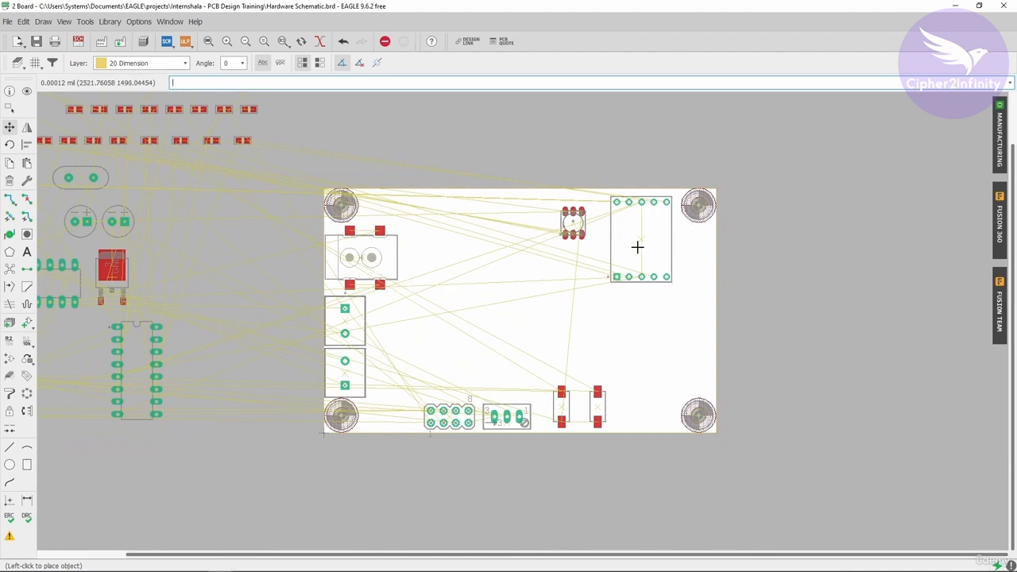
scroll(637, 247, "down", 2)
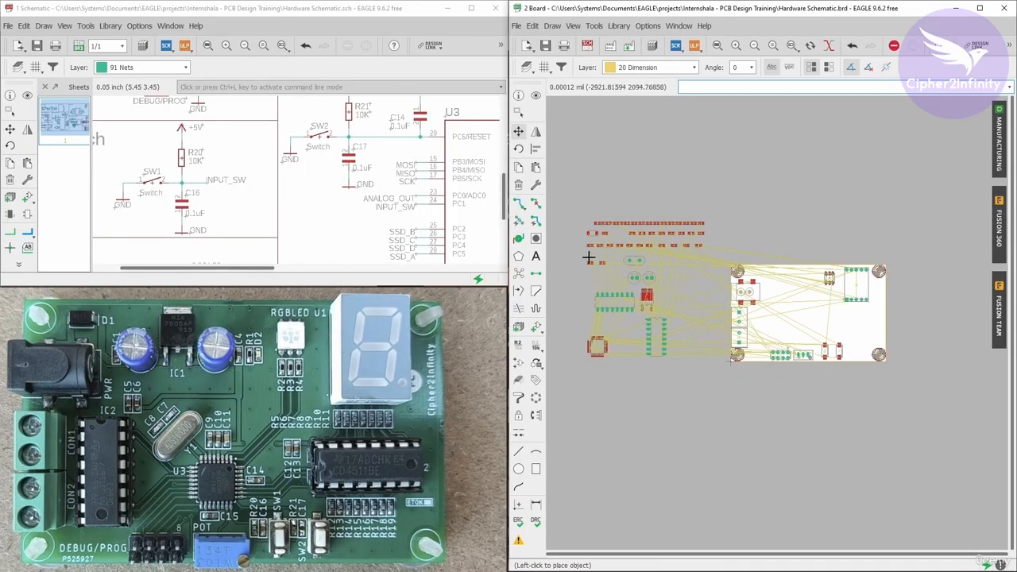
scroll(373, 222, "up", 2)
scroll(336, 217, "down", 2)
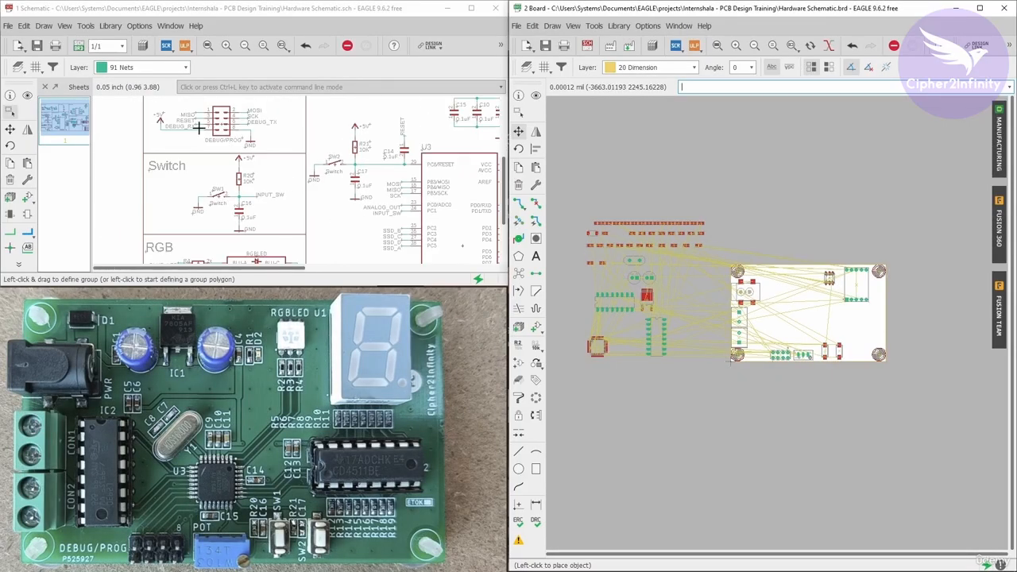
scroll(243, 214, "down", 2)
scroll(243, 213, "up", 3)
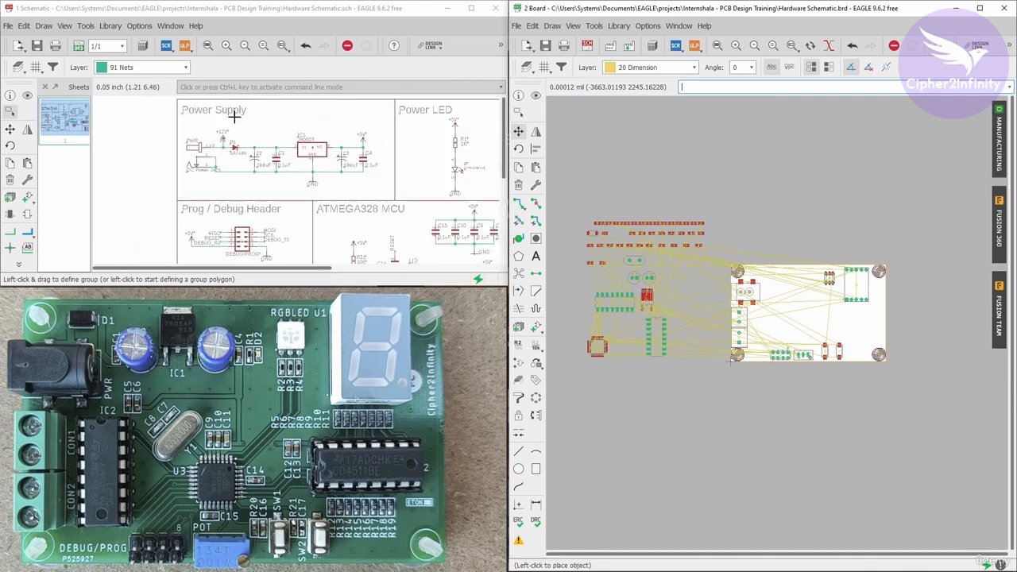
scroll(315, 162, "up", 1)
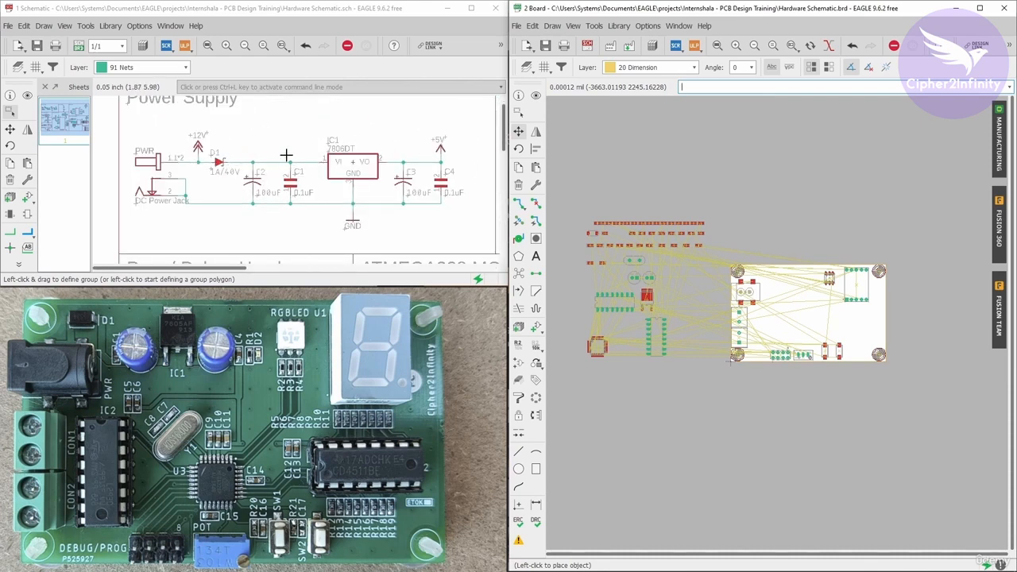
scroll(346, 157, "up", 1)
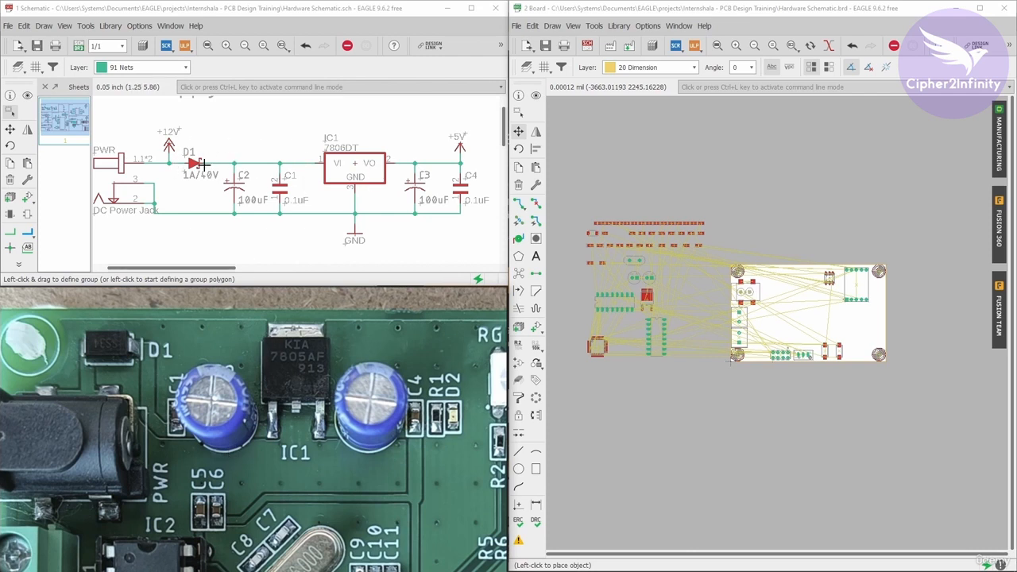
Step: Highlight diode D1 from the schematic to locate it among the unplaced parts on the board
left_click(27, 95)
left_click(535, 95)
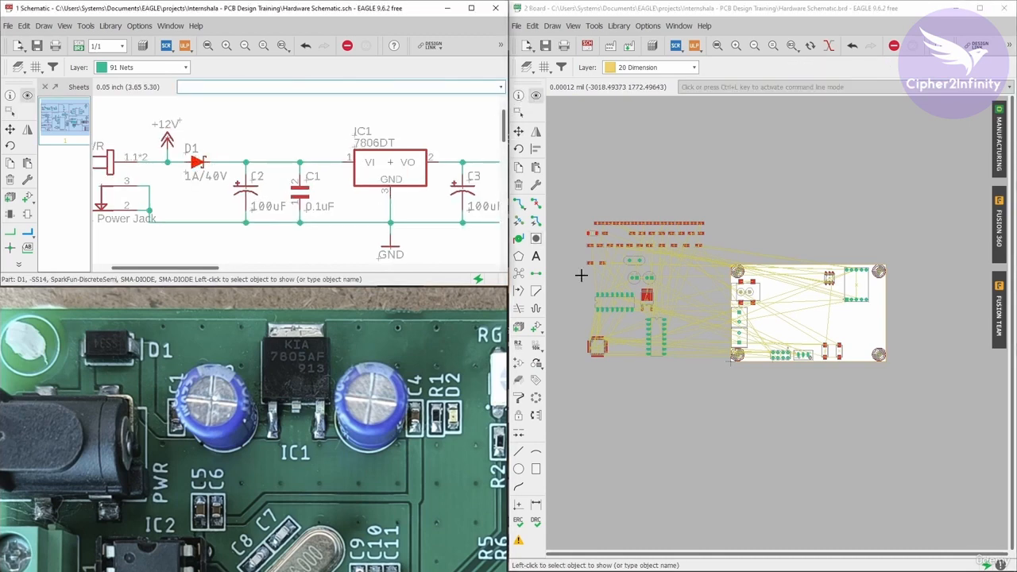
scroll(591, 251, "up", 5)
Step: Move diode D1 onto the board, just above the DC power jack and beside the corner mounting hole
left_click(517, 131)
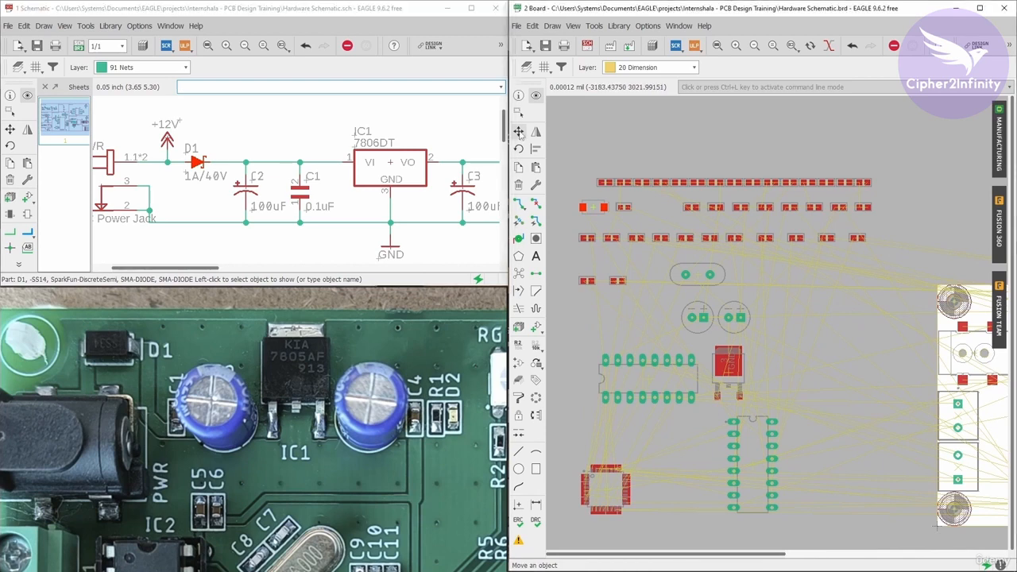
scroll(603, 218, "up", 3)
left_click(610, 223)
scroll(598, 177, "down", 1)
scroll(696, 227, "down", 4)
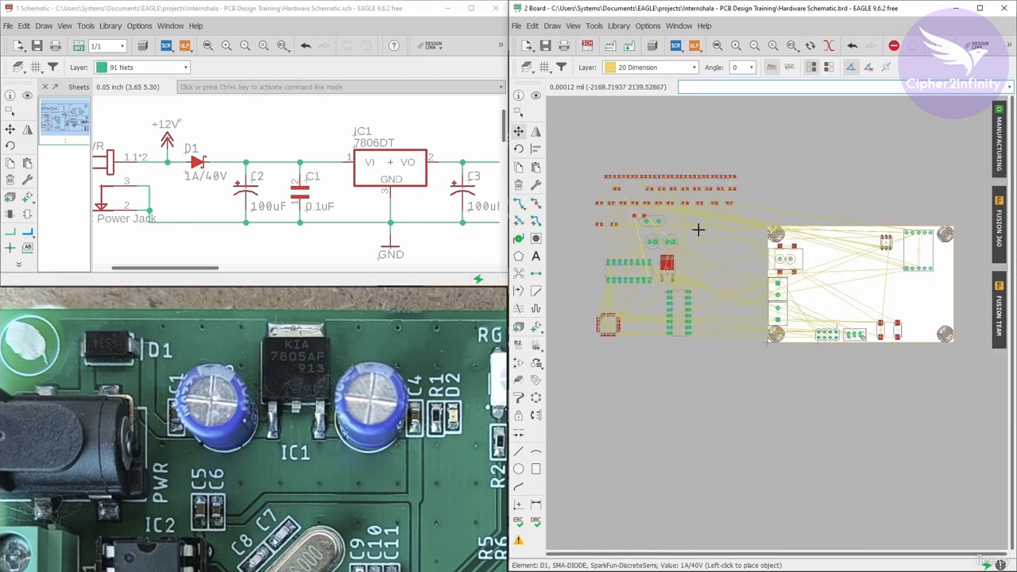
scroll(840, 275, "up", 8)
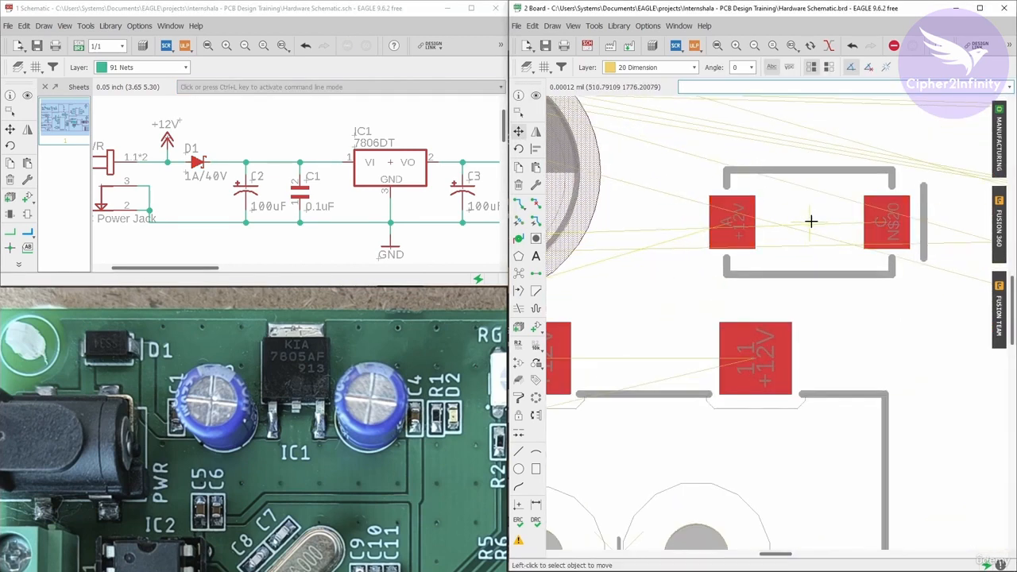
left_click(810, 221)
Step: Set the board grid size to 10 mil and display it as lines
left_click(544, 67)
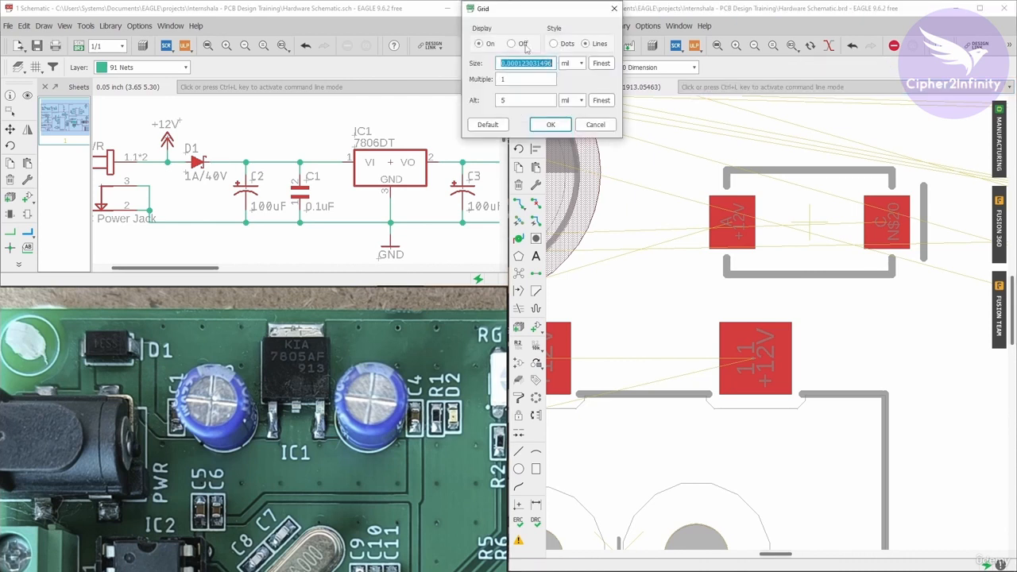
left_click_drag(525, 16, 508, 72)
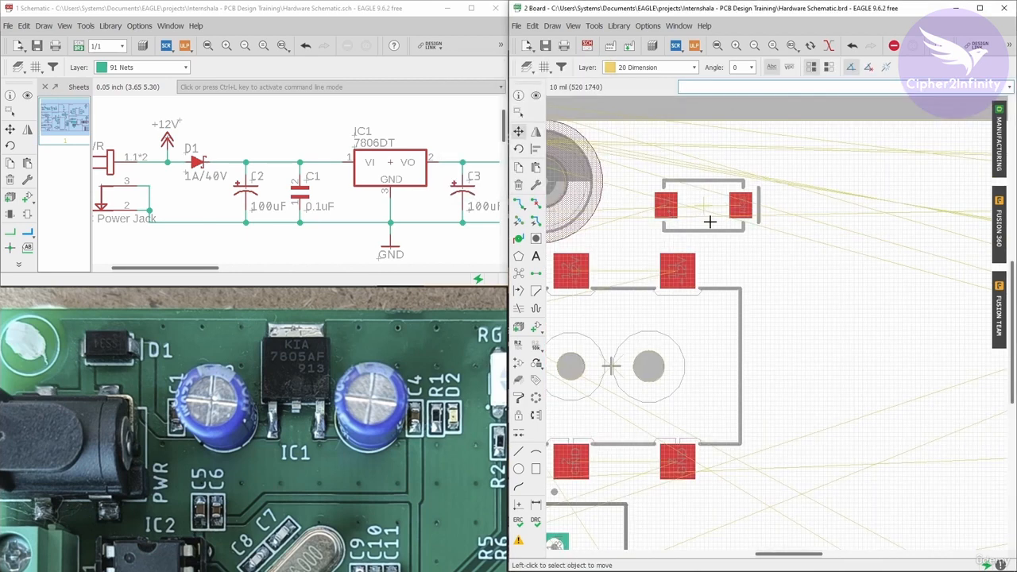
Step: Reposition diode D1 on the grid at about 510, 1770 mil, above the DC power jack
scroll(707, 206, "up", 5)
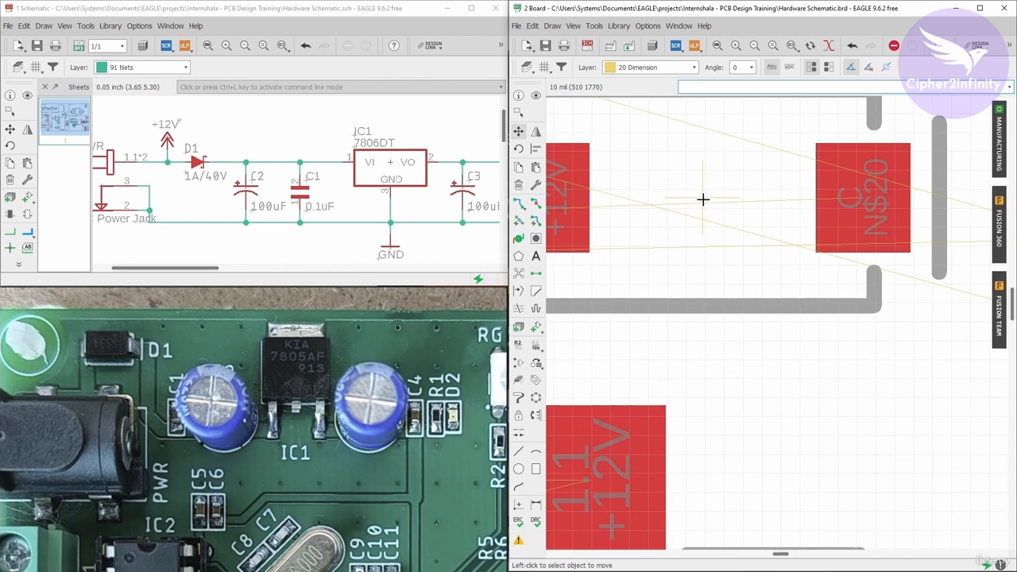
left_click(702, 199)
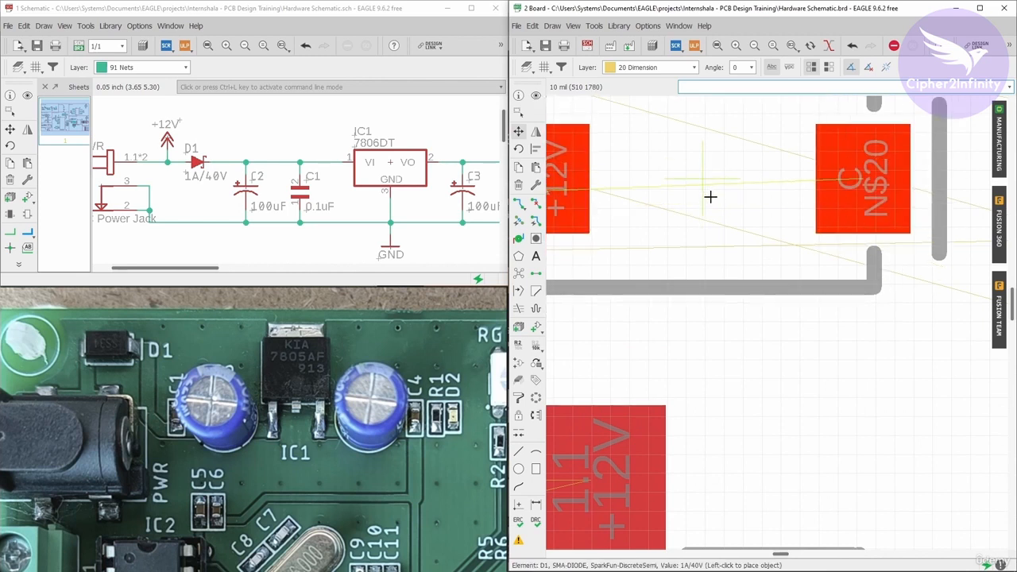
scroll(708, 197, "up", 3)
scroll(709, 208, "down", 2)
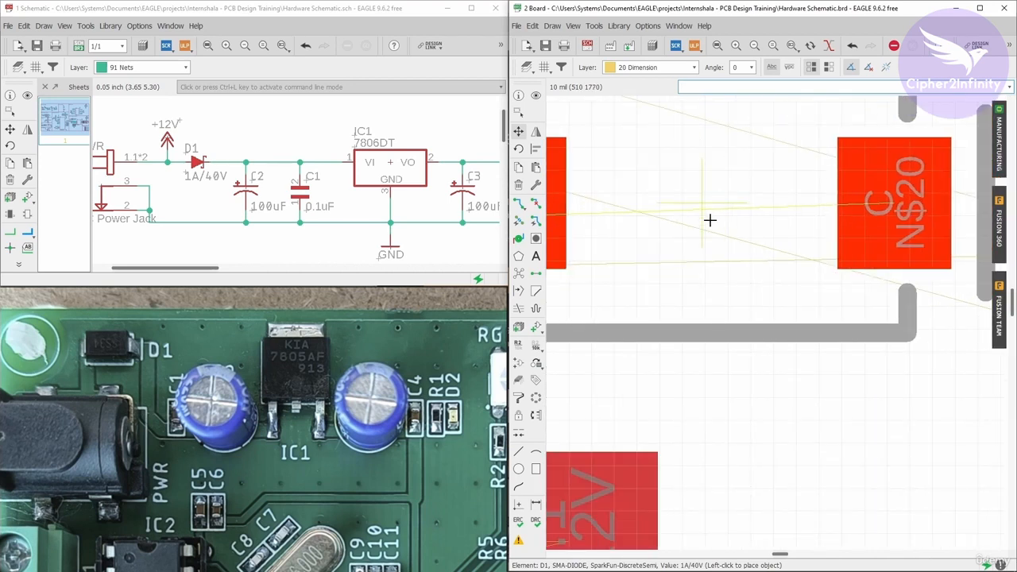
middle_click_drag(709, 220, 711, 224)
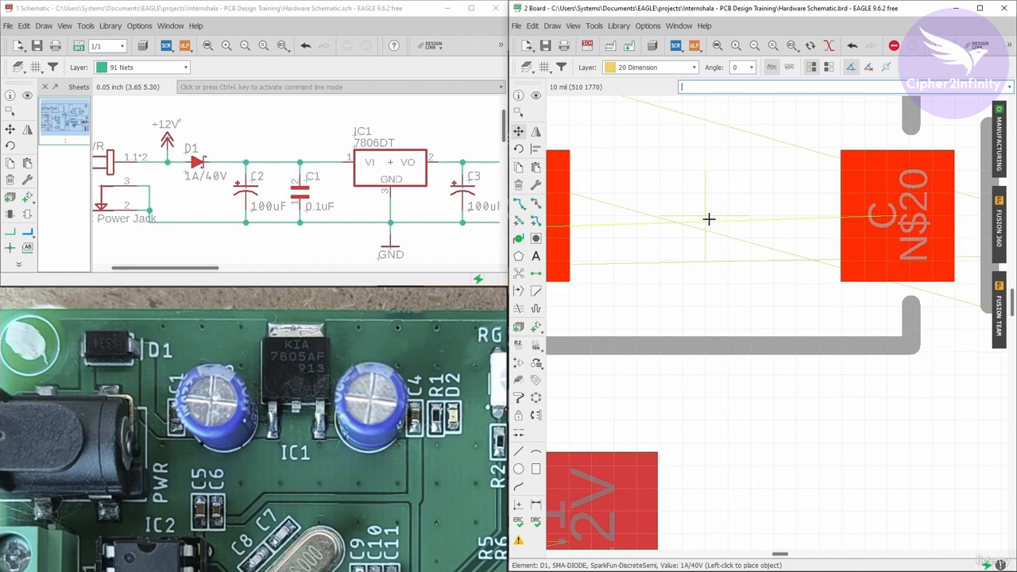
scroll(685, 193, "down", 10)
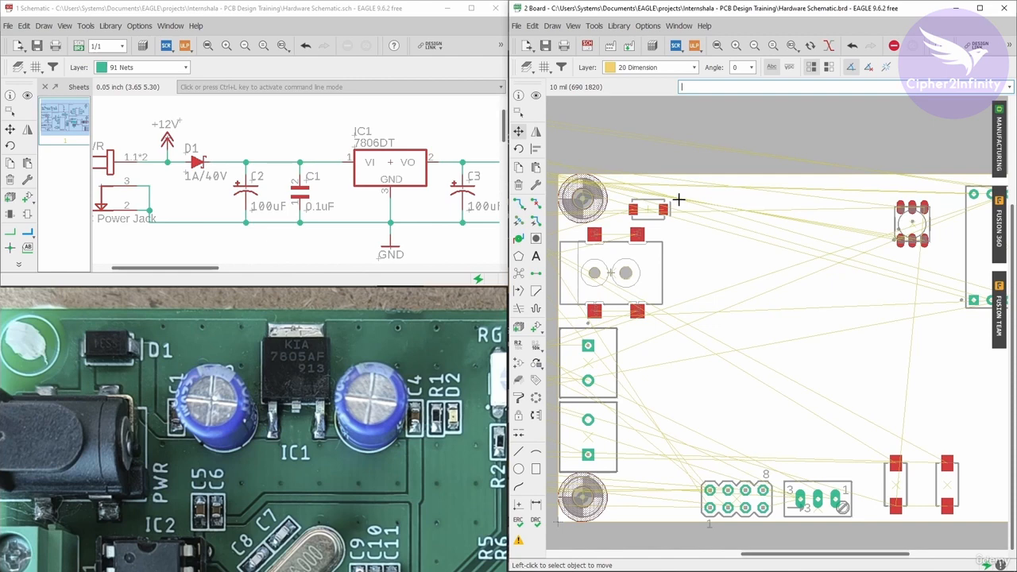
scroll(679, 199, "down", 2)
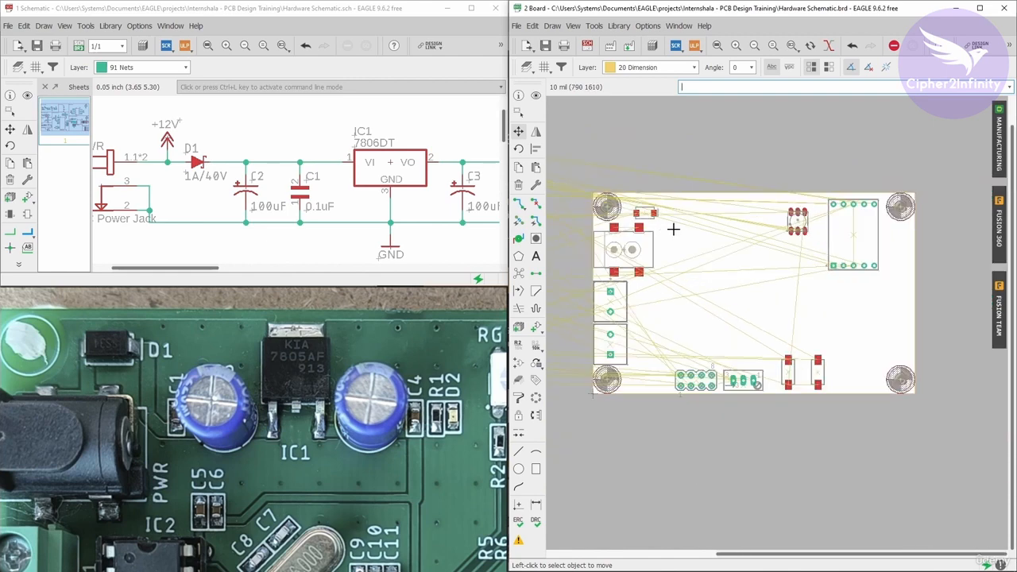
scroll(673, 229, "up", 1)
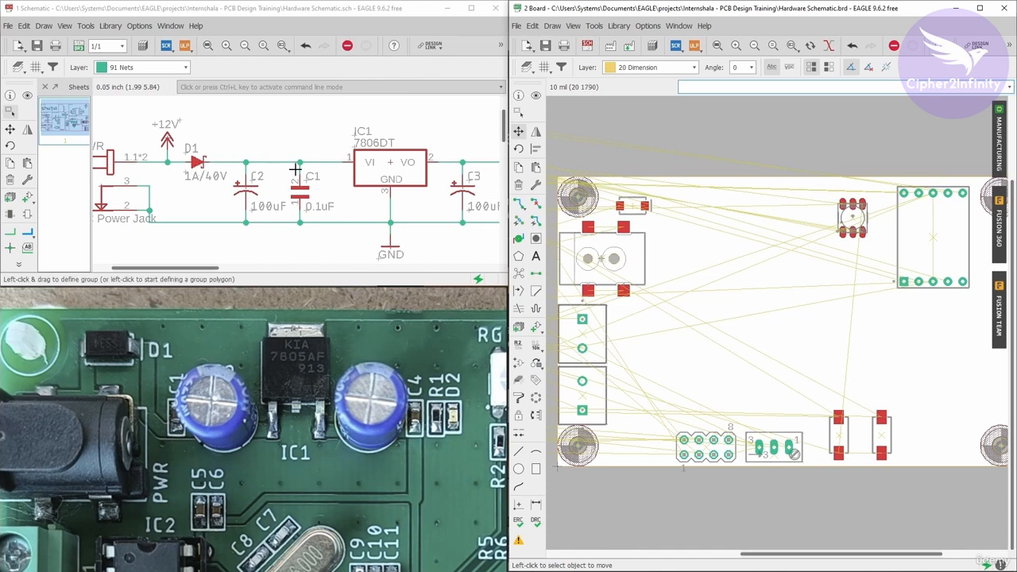
Step: Highlight voltage regulator IC1 from the schematic to locate it among the unplaced parts on the board
left_click(27, 95)
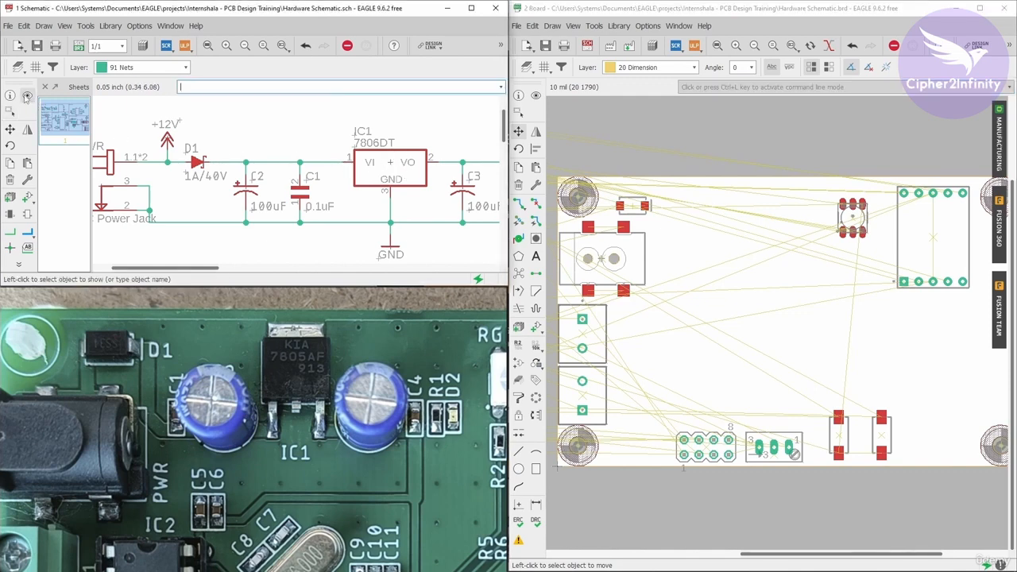
left_click(390, 162)
scroll(755, 249, "down", 4)
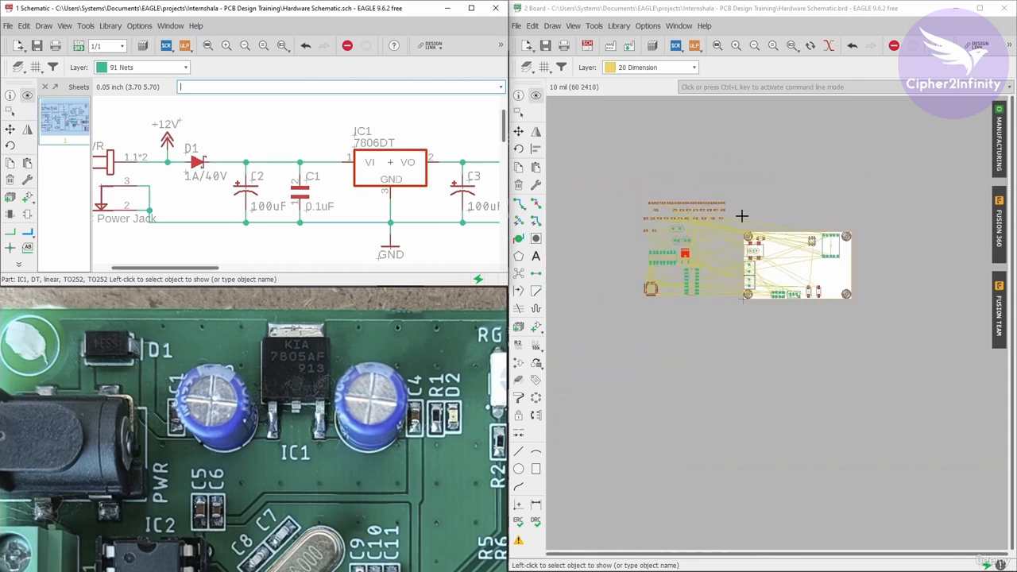
scroll(642, 208, "up", 3)
Step: Move voltage regulator IC1 onto the board at about 1140, 1630 mil, between diode D1 and the RGB LED
left_click(518, 131)
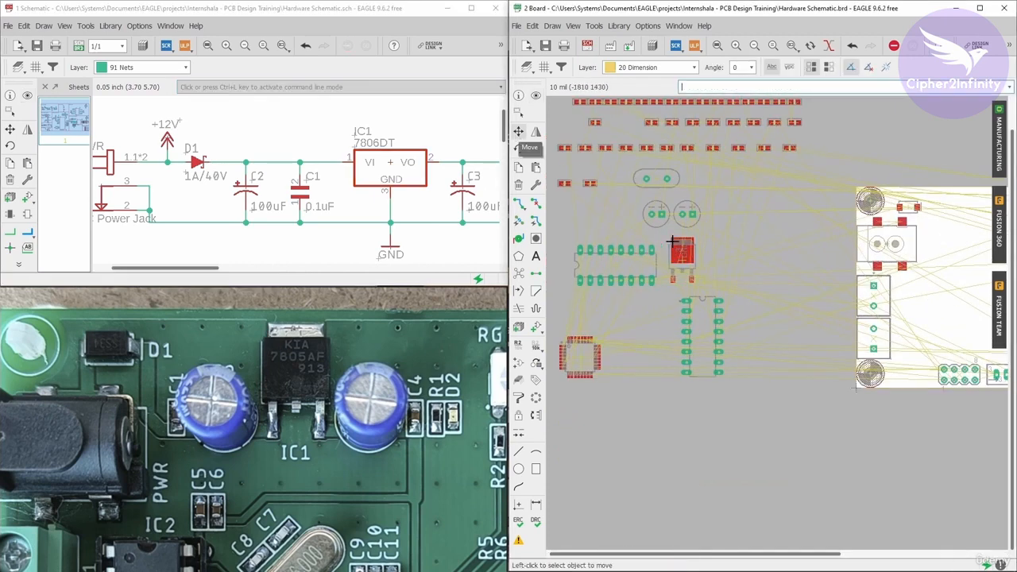
left_click(681, 252)
scroll(573, 265, "down", 2)
scroll(762, 270, "up", 5)
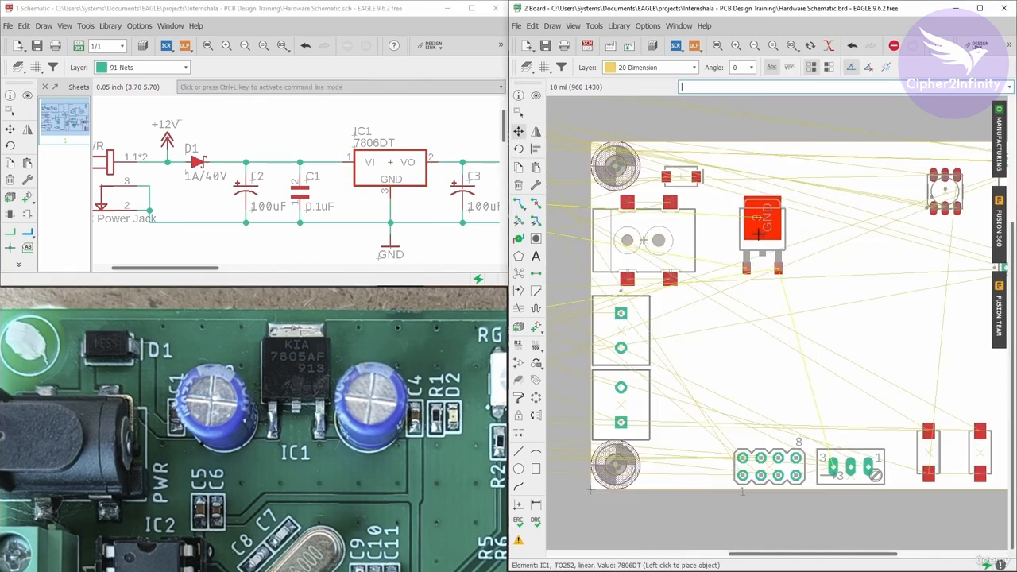
scroll(685, 347, "down", 2)
scroll(676, 336, "down", 2)
scroll(646, 307, "up", 3)
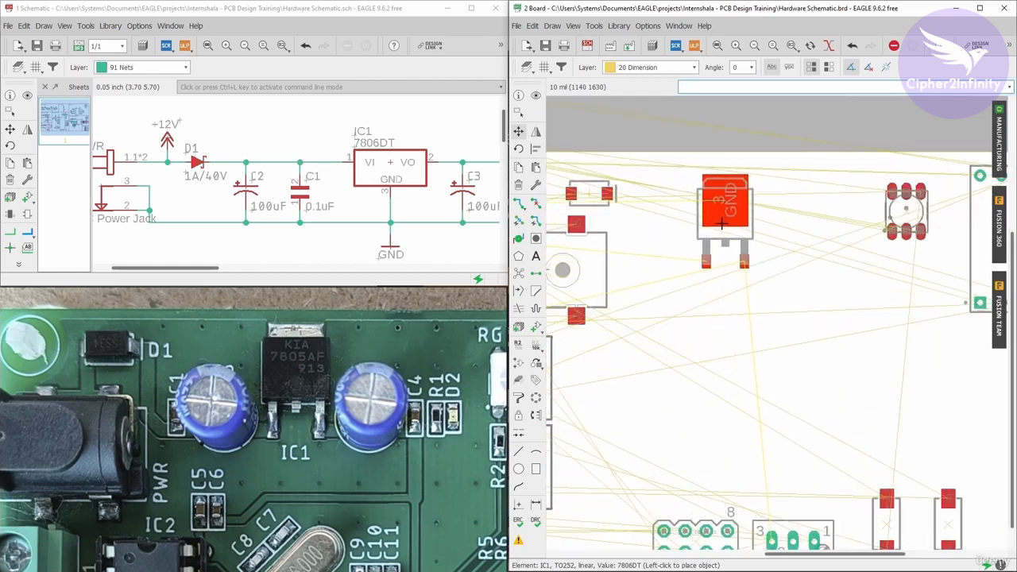
left_click(722, 223)
scroll(685, 230, "down", 1)
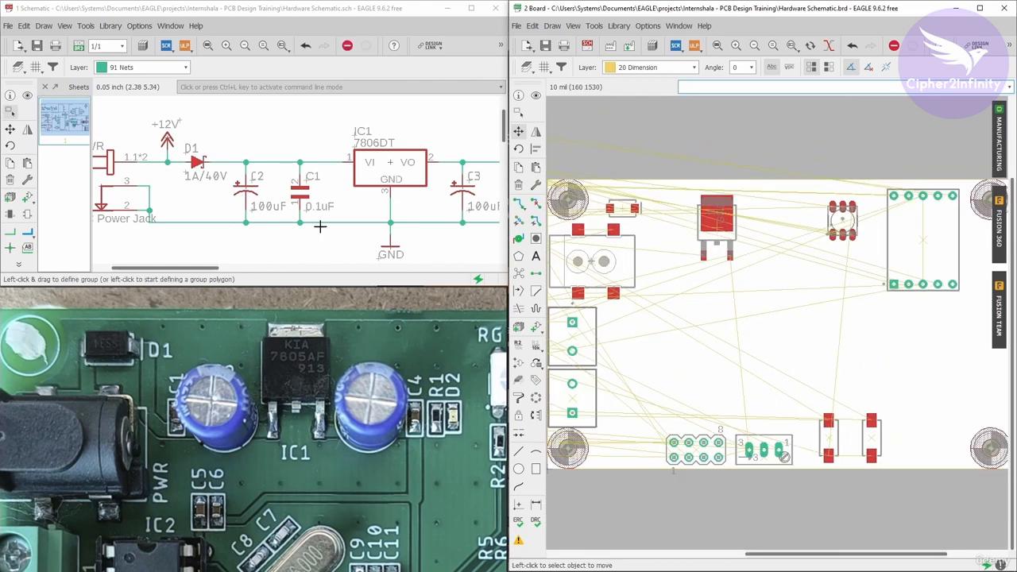
Step: Locate 100uF capacitor C2 from the schematic and move it onto the board between the DC power jack and voltage regulator IC1
scroll(202, 208, "down", 2)
scroll(203, 208, "up", 1)
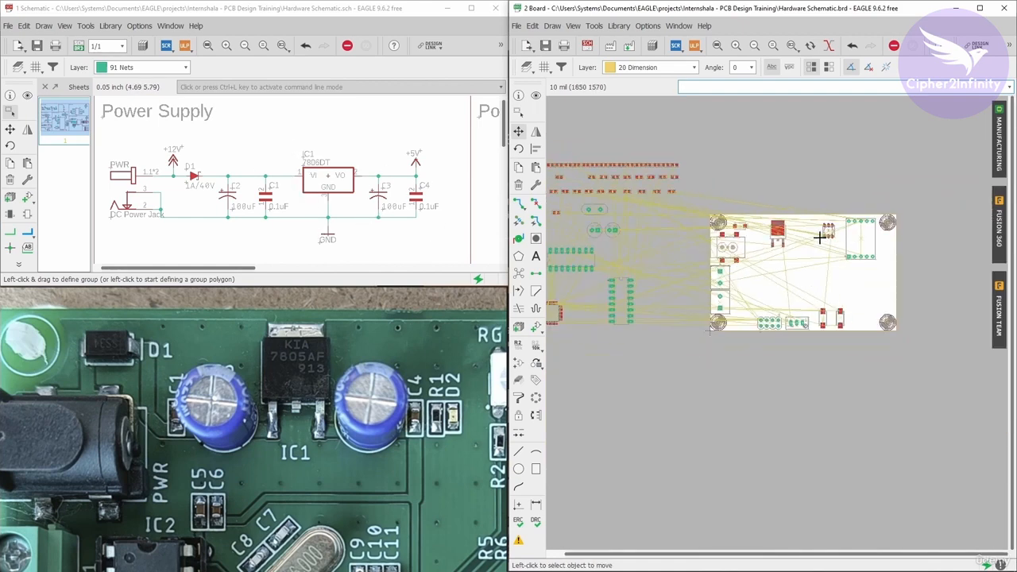
scroll(814, 239, "down", 3)
left_click(9, 95)
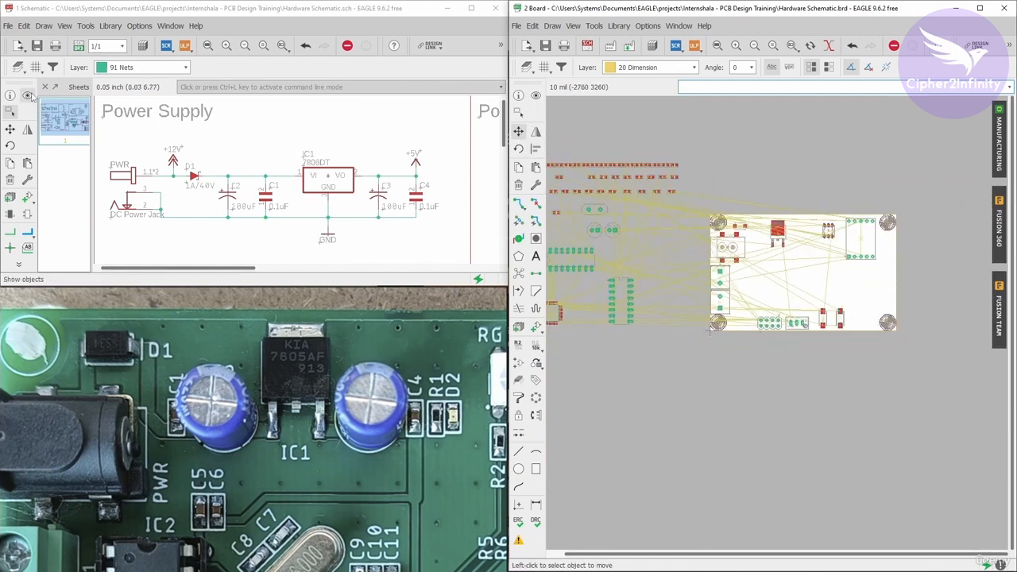
scroll(226, 190, "up", 1)
scroll(606, 234, "up", 3)
scroll(606, 234, "down", 3)
left_click(518, 132)
scroll(758, 214, "up", 4)
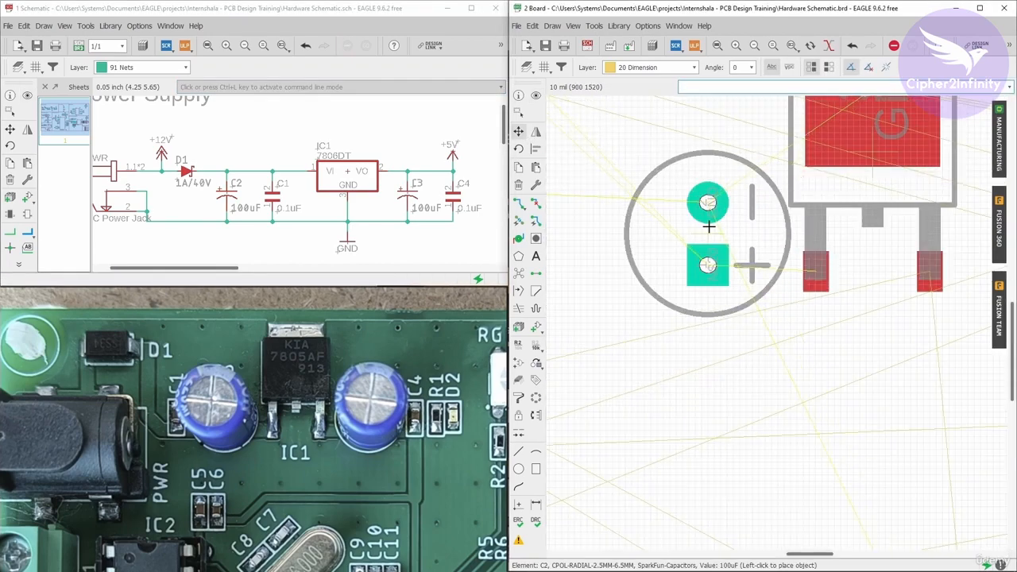
Step: Move 0.1uF capacitor C1 onto the board in vertical orientation at about 690, 1500 mil, between the power jack and C2
scroll(759, 214, "down", 1)
scroll(758, 215, "down", 3)
scroll(571, 151, "up", 4)
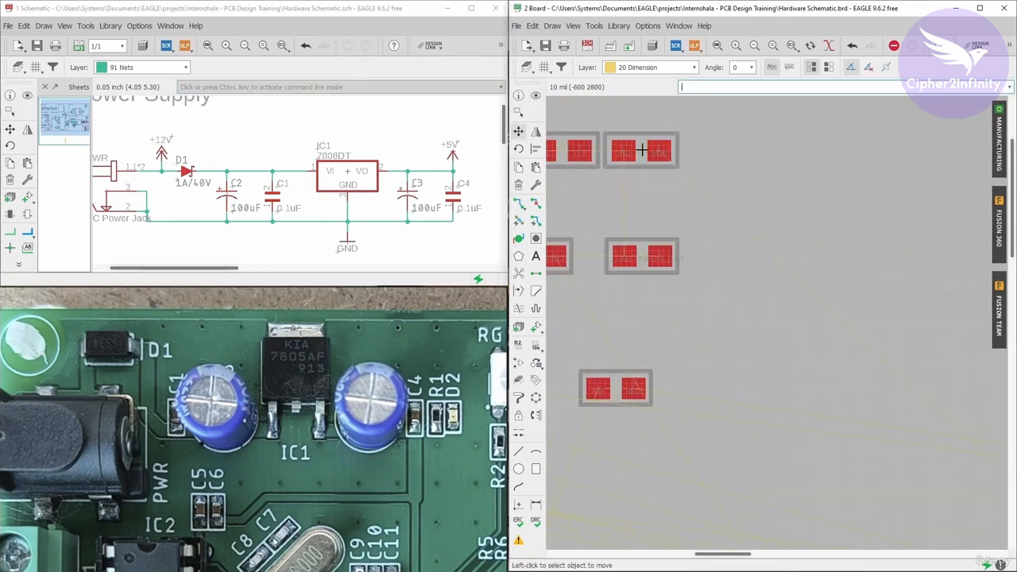
left_click(572, 151)
right_click(691, 314)
right_click(675, 310)
scroll(663, 307, "down", 3)
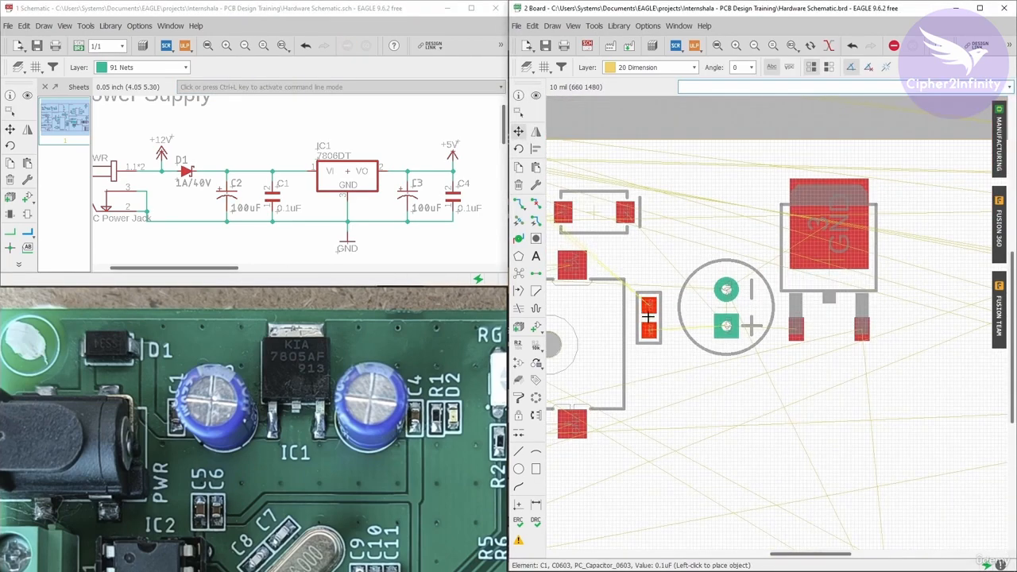
scroll(648, 311, "up", 2)
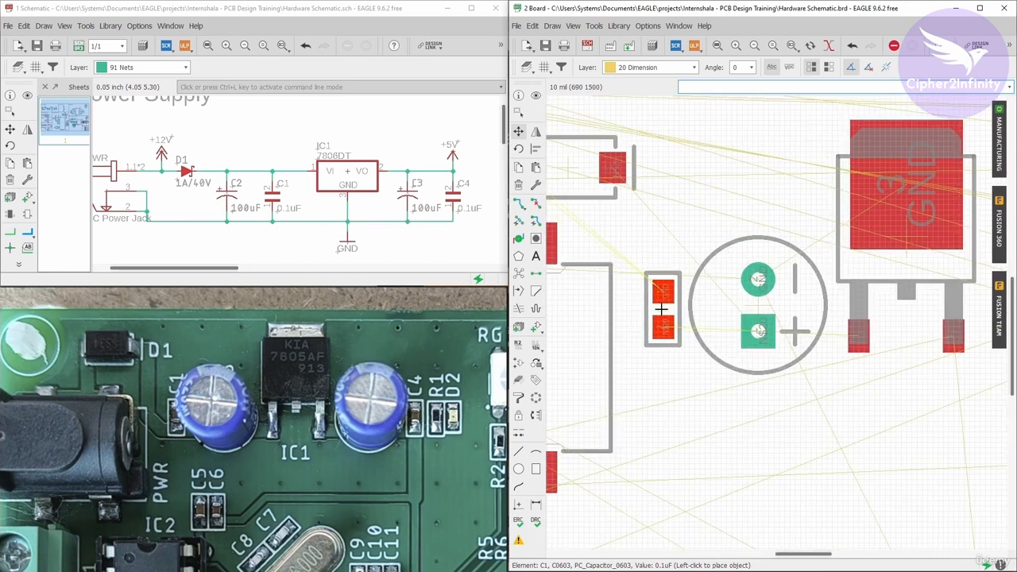
right_click(661, 310)
scroll(661, 309, "up", 1)
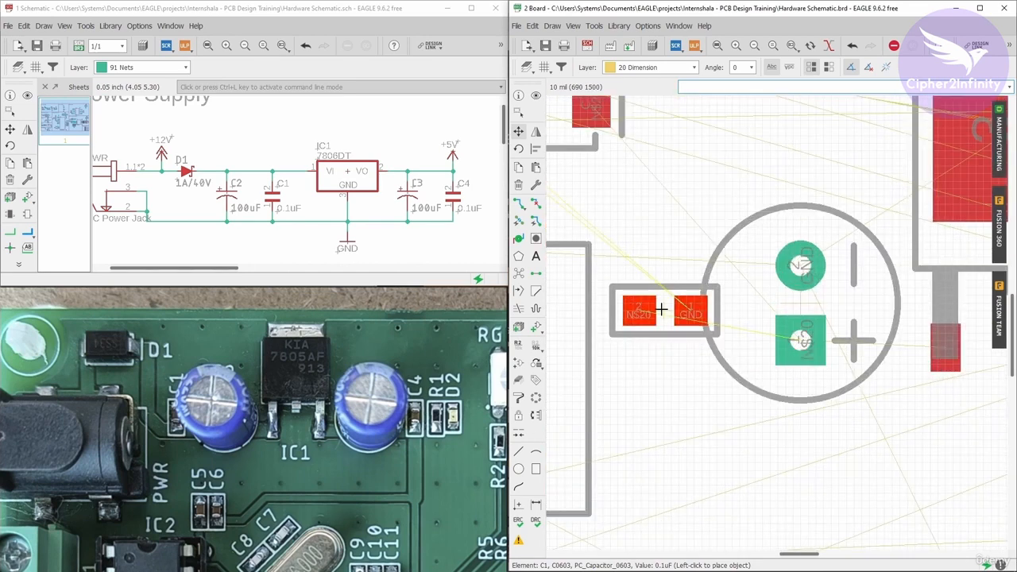
right_click(661, 310)
scroll(660, 309, "down", 2)
left_click(661, 309)
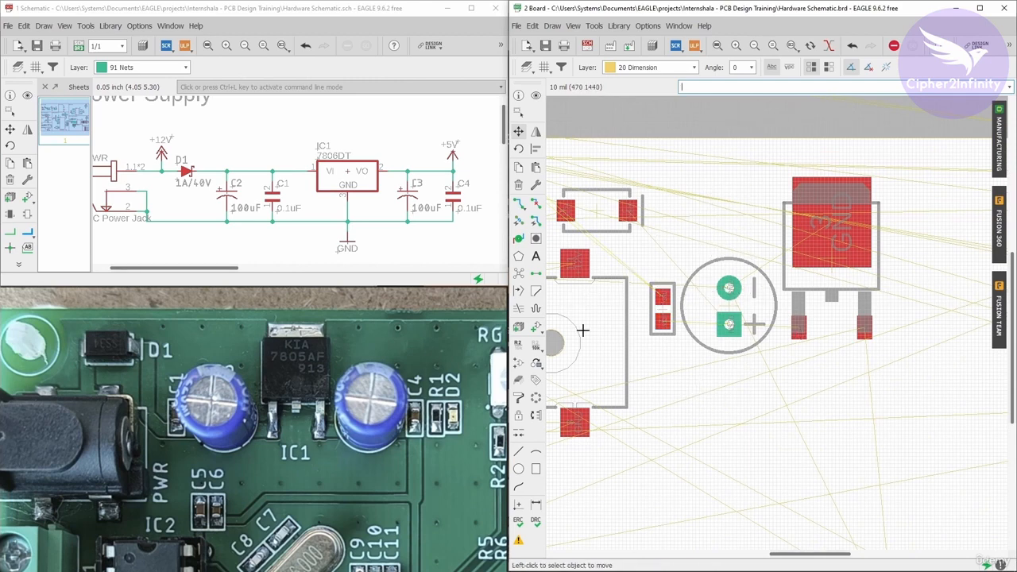
Step: Try rotating capacitor C2 by 180 degrees and shifting it closer to voltage regulator IC1, and undo that move
scroll(580, 330, "down", 2)
scroll(683, 329, "up", 3)
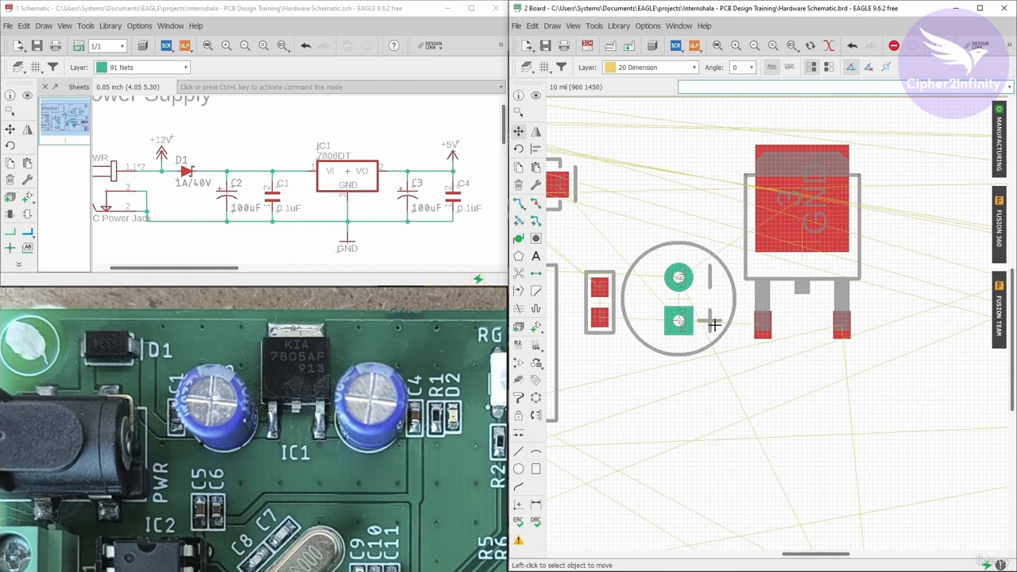
scroll(840, 327, "down", 1)
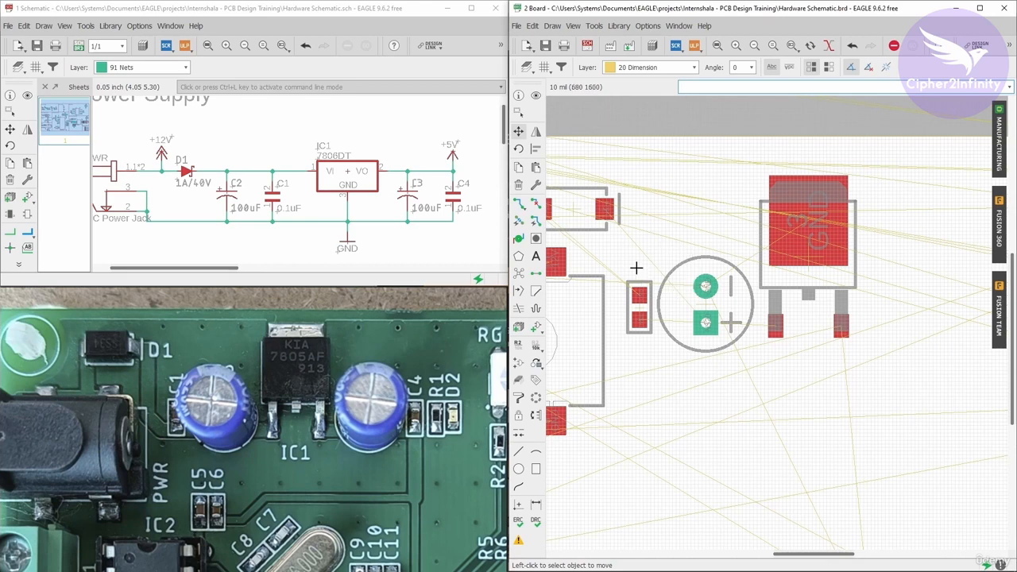
scroll(640, 295, "down", 2)
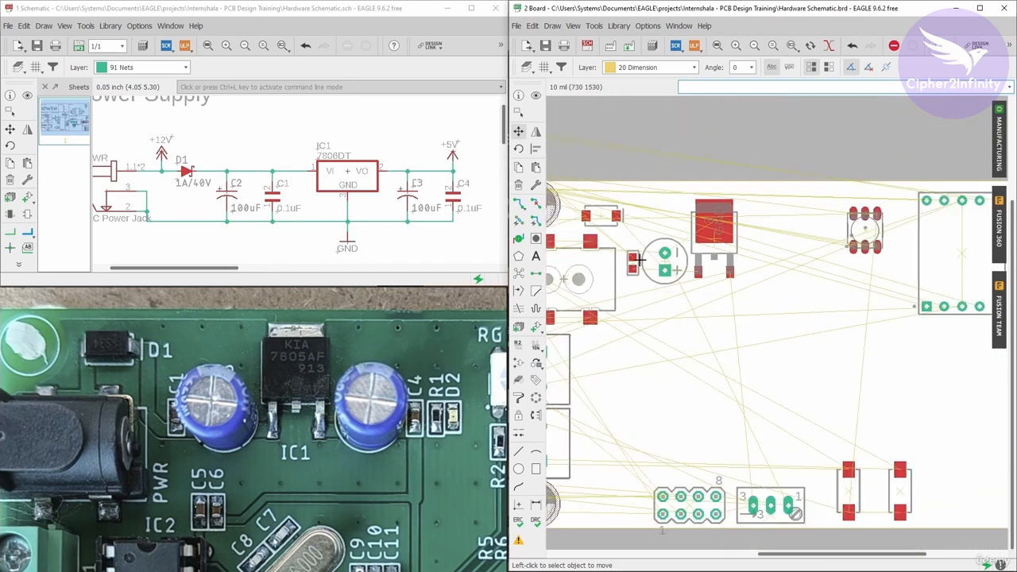
scroll(666, 251, "up", 2)
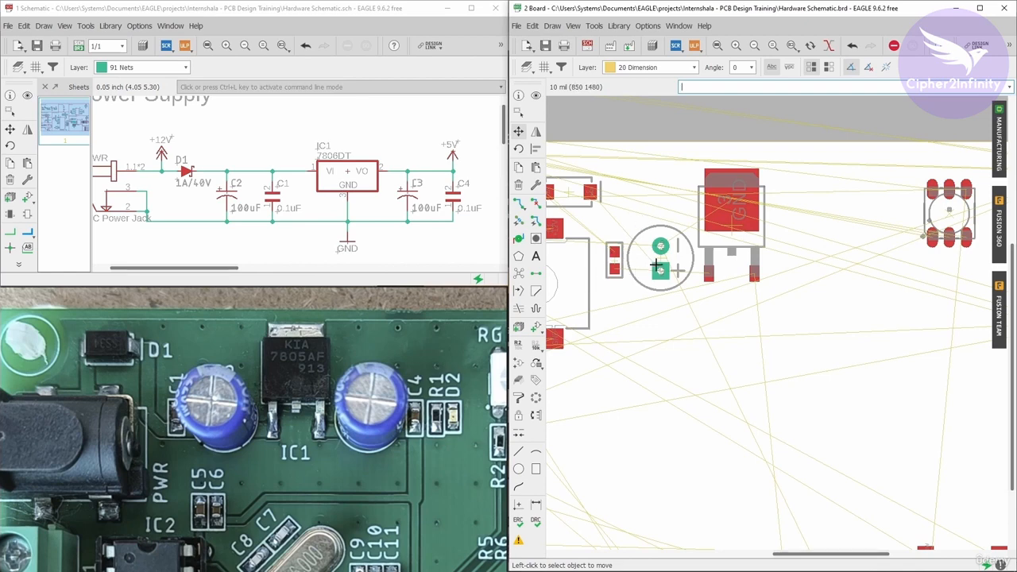
scroll(653, 259, "up", 2)
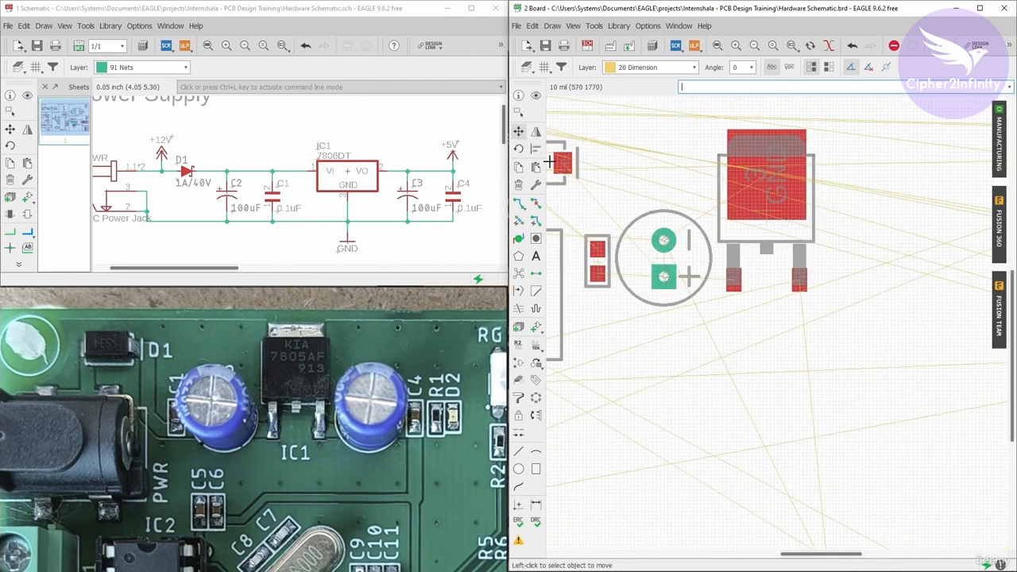
left_click(663, 258)
right_click(663, 258)
right_click(663, 258)
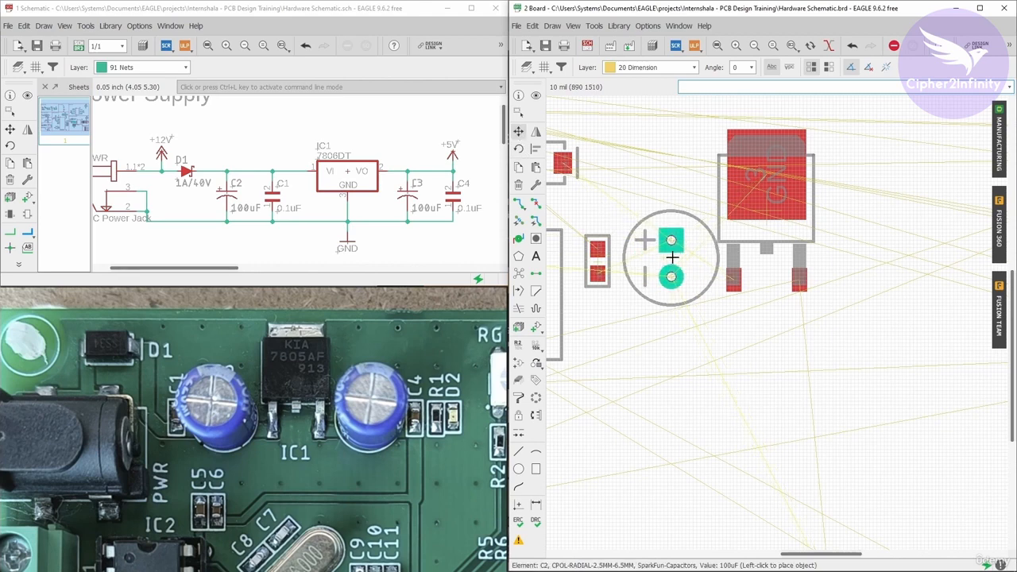
left_click(672, 257)
scroll(671, 280, "down", 5)
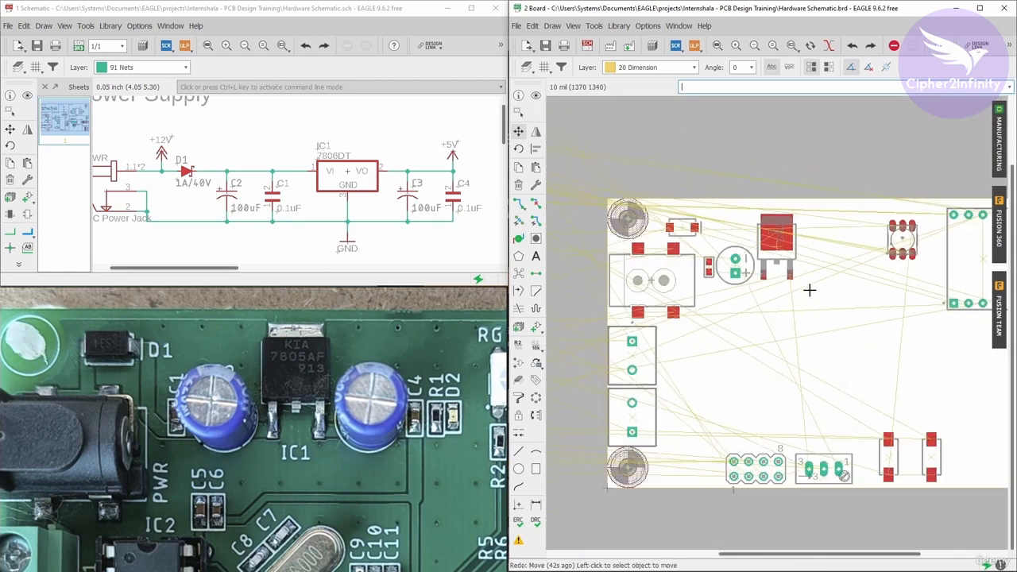
key("ctrl+z")
Step: Highlight capacitor C3 from the schematic to locate it among the unplaced parts on the board
scroll(721, 274, "down", 2)
left_click(535, 95)
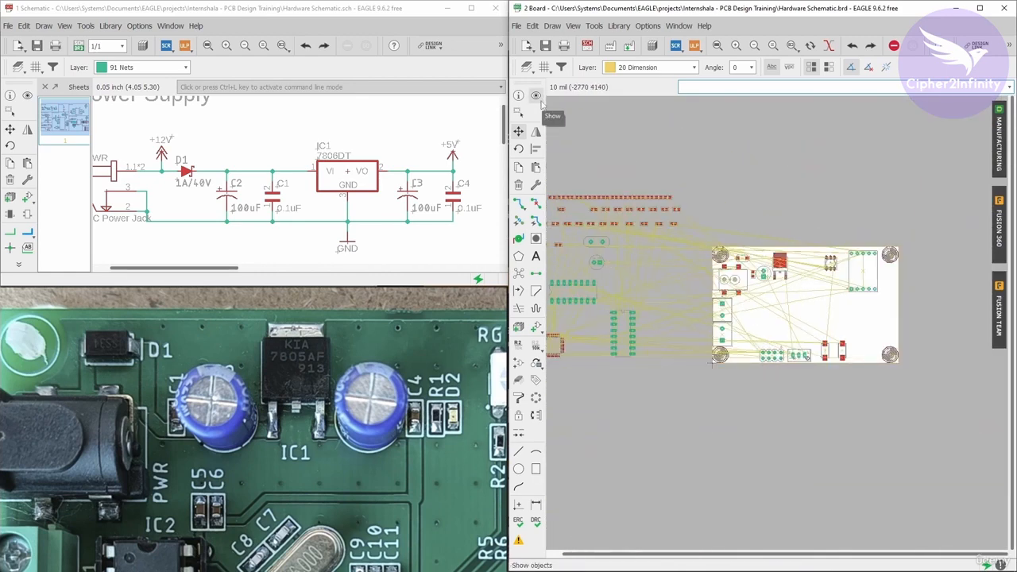
left_click(27, 95)
left_click(407, 193)
scroll(590, 267, "up", 8)
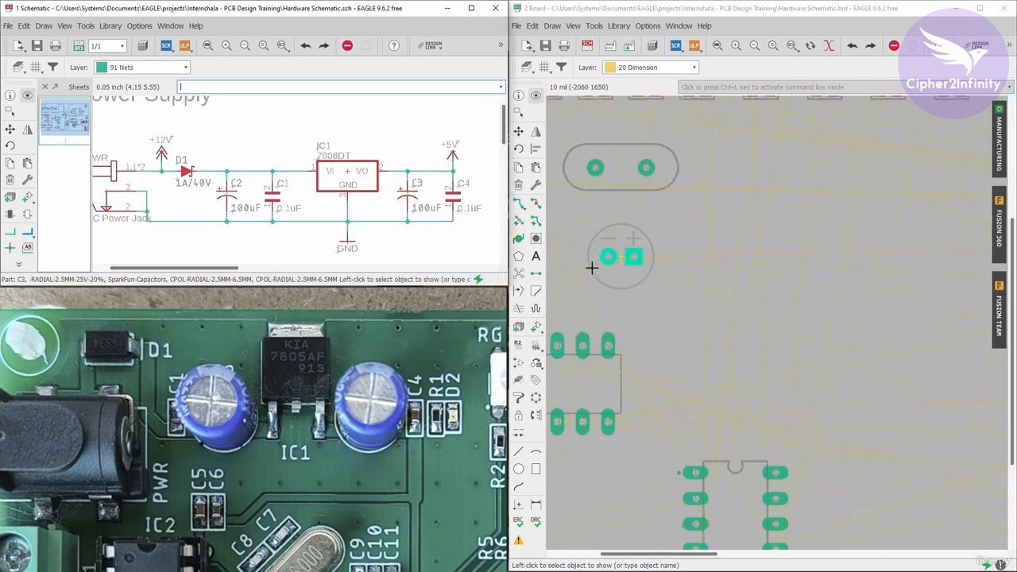
Step: Move capacitor C3 onto the board beside IC1, opposite C2 and rotated to the same vertical orientation as C2
left_click(518, 131)
left_click(619, 256)
right_click(617, 258)
scroll(617, 260, "down", 7)
scroll(850, 276, "up", 8)
scroll(848, 264, "up", 2)
left_click(849, 265)
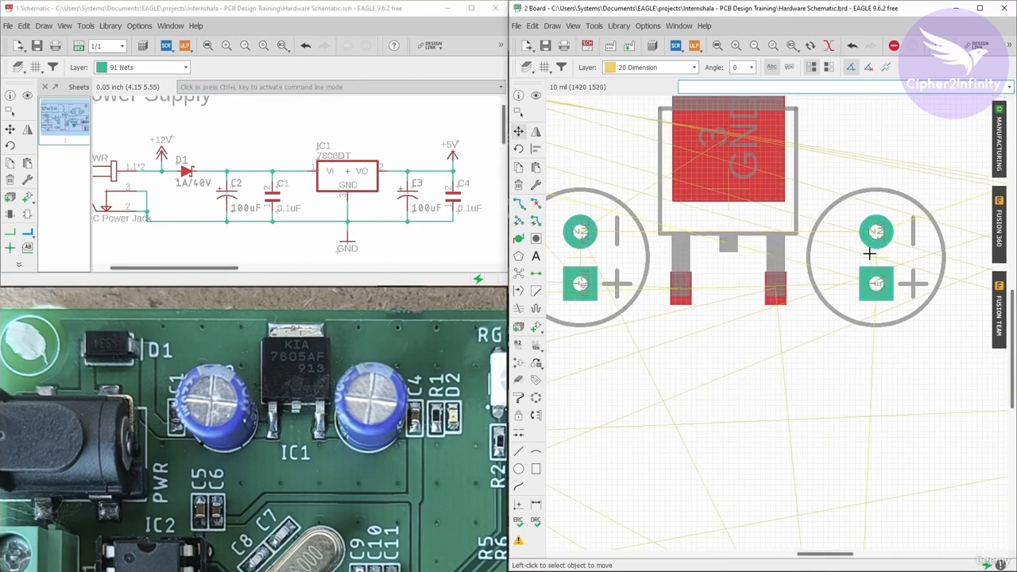
Step: Move 0.1uF capacitor C4 onto the board in vertical orientation, just to the right of capacitor C3
scroll(808, 279, "down", 4)
key("Escape")
scroll(809, 280, "down", 4)
scroll(675, 208, "up", 8)
left_click(518, 131)
left_click(671, 209)
scroll(660, 209, "down", 6)
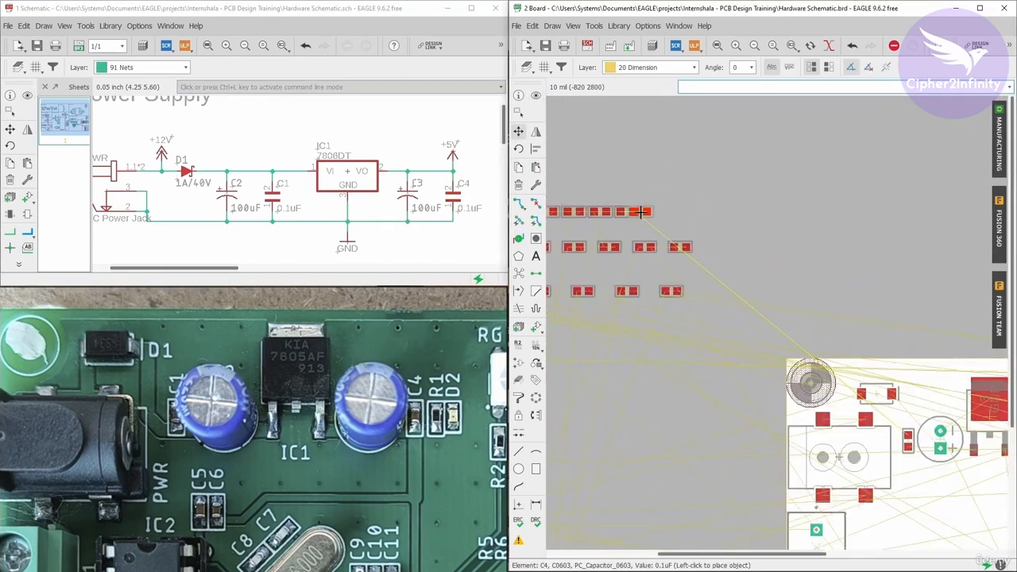
scroll(807, 365, "up", 8)
right_click(806, 362)
left_click(815, 320)
scroll(815, 320, "down", 5)
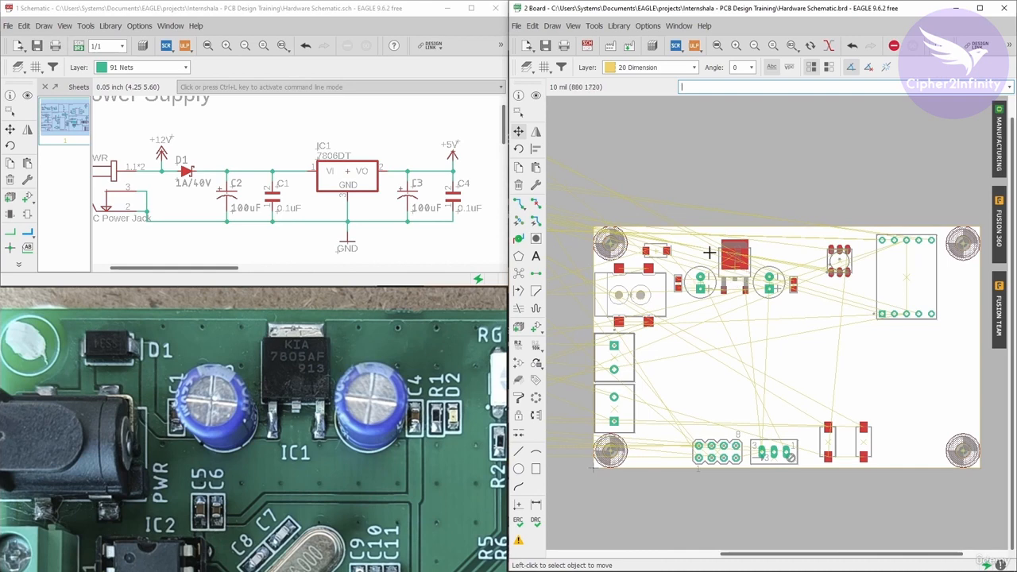
Step: Recalculate the shortest airwires on the board with Ratsnest
scroll(728, 292, "up", 2)
scroll(728, 292, "down", 1)
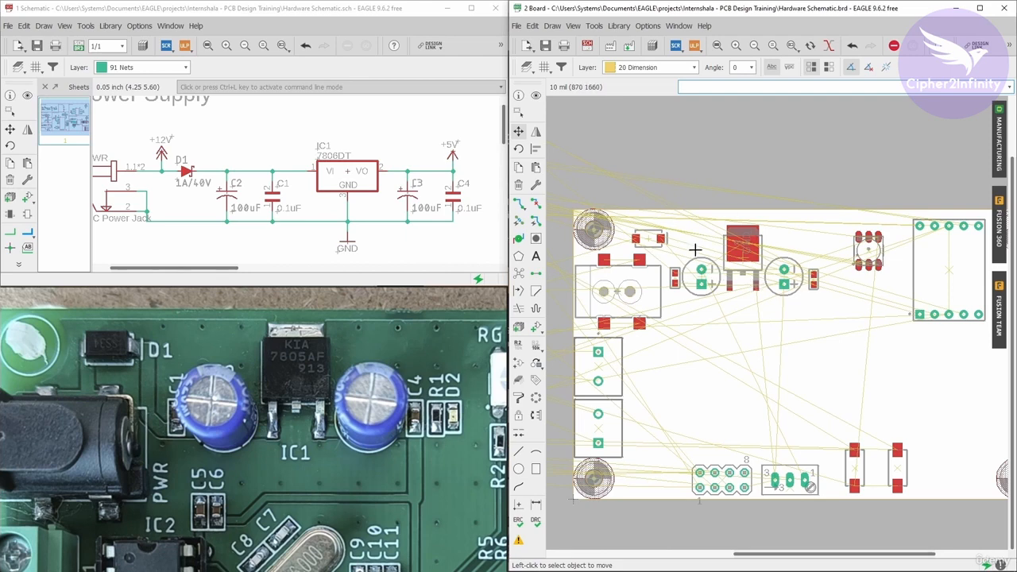
scroll(695, 250, "down", 2)
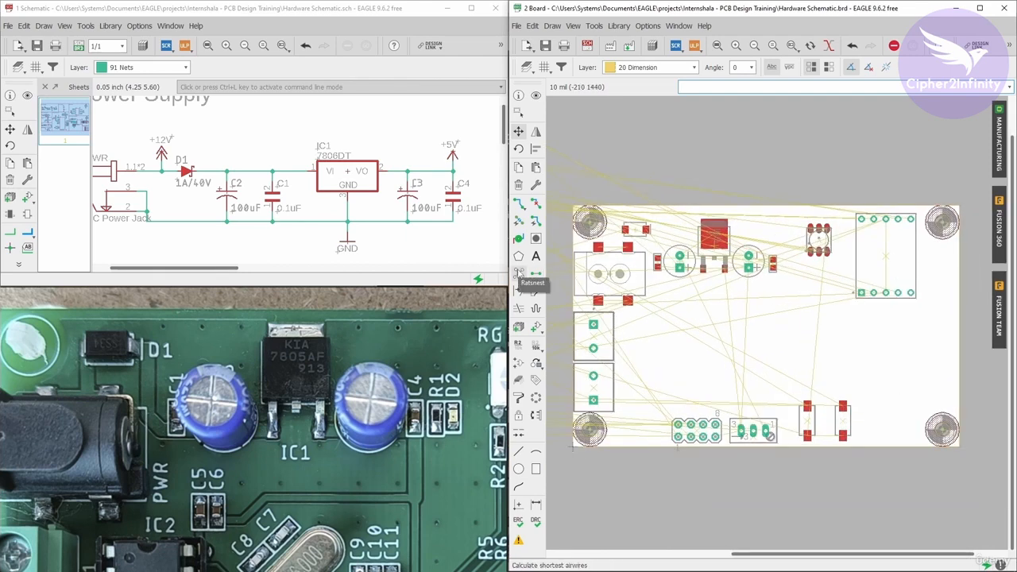
left_click(521, 274)
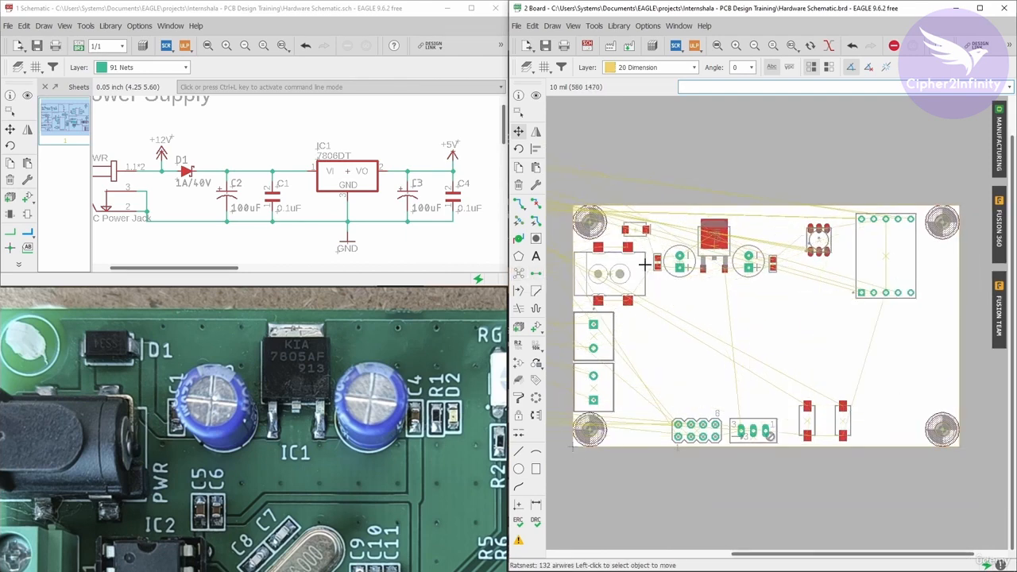
Step: Examine the recalculated airwires around the placed power supply components on the board
scroll(690, 259, "up", 3)
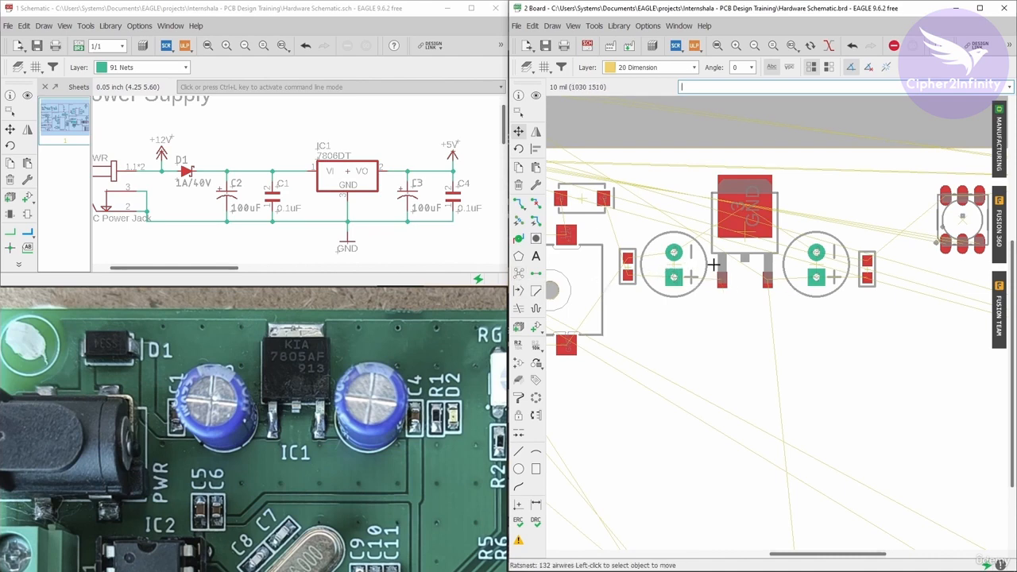
scroll(714, 265, "down", 2)
scroll(719, 260, "up", 1)
scroll(725, 255, "down", 1)
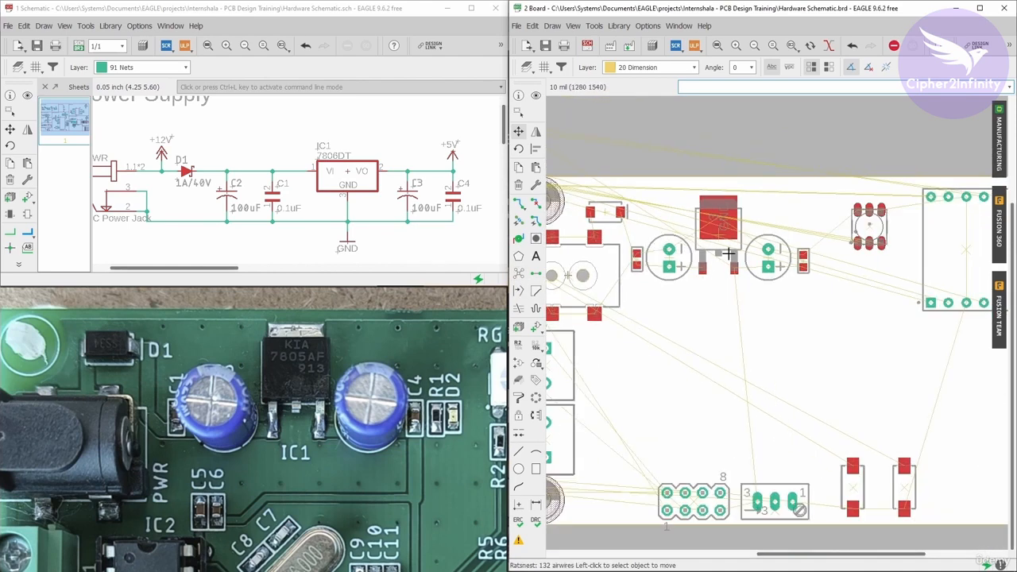
scroll(728, 254, "down", 1)
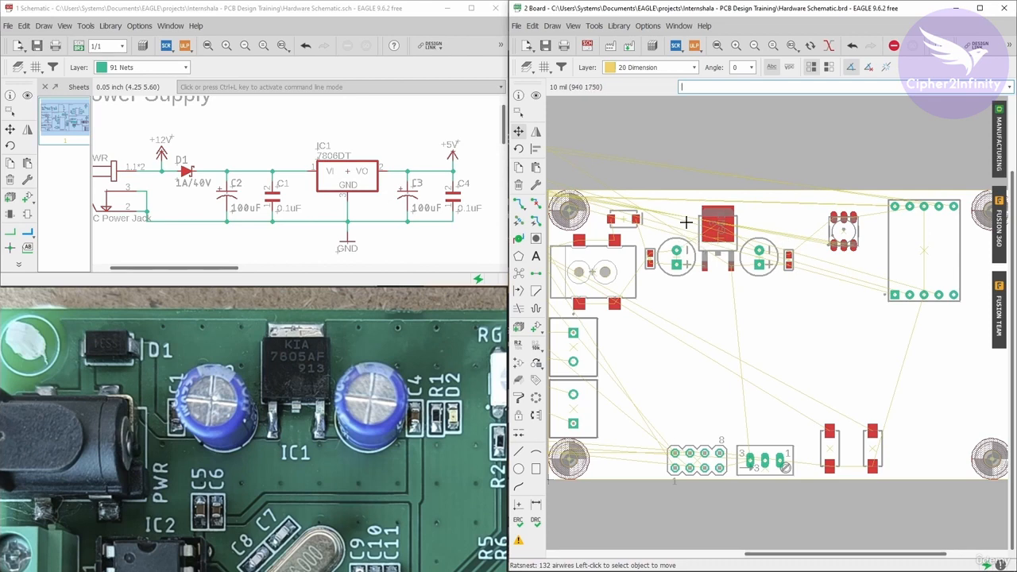
scroll(685, 222, "down", 2)
scroll(662, 267, "up", 2)
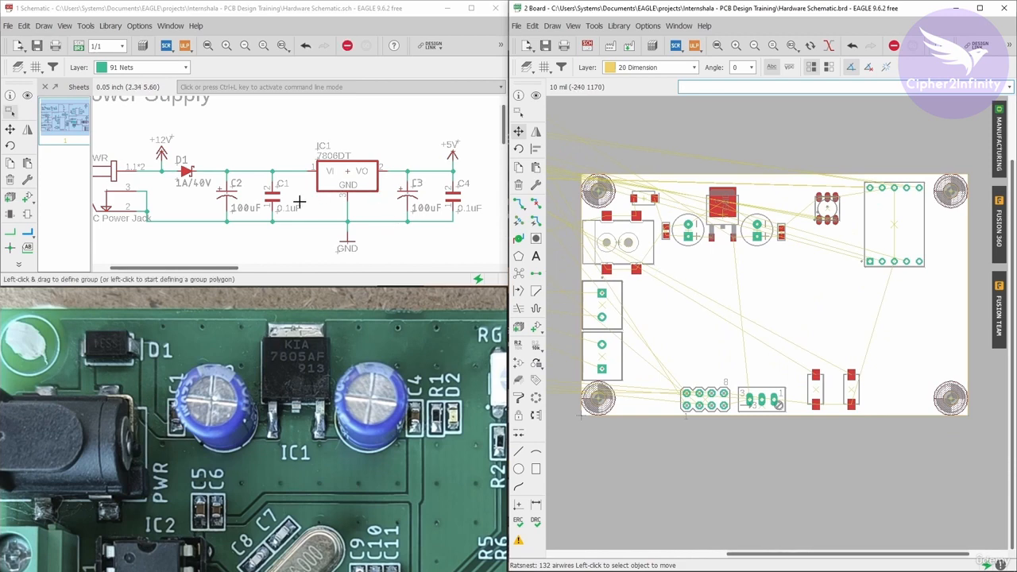
Step: Locate 2K resistor R1 from the schematic's Power LED section and move it onto the board below and right of C4
scroll(294, 208, "down", 2)
scroll(251, 172, "up", 1)
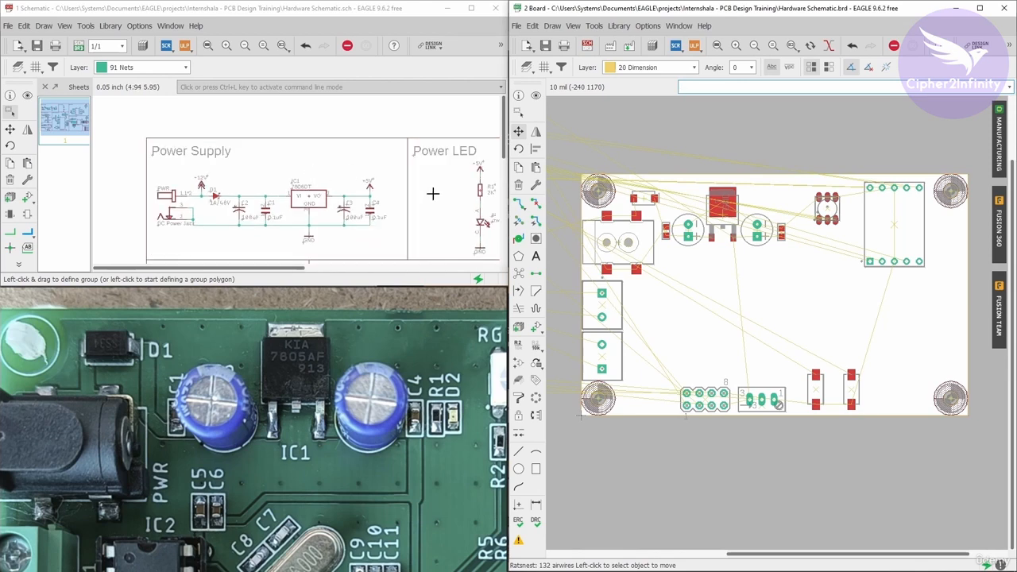
scroll(238, 174, "up", 1)
scroll(284, 141, "up", 1)
scroll(283, 141, "up", 4)
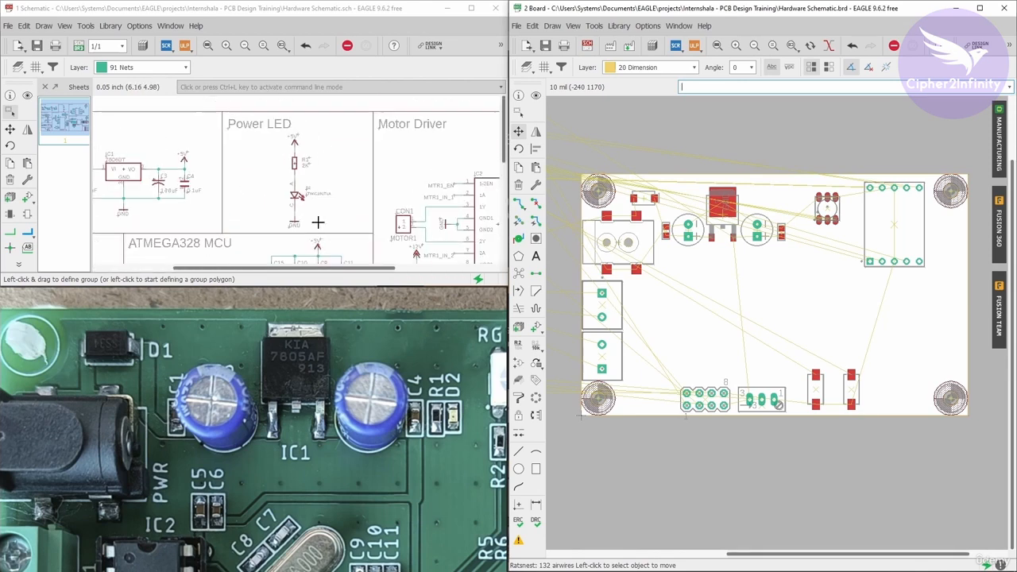
left_click(518, 131)
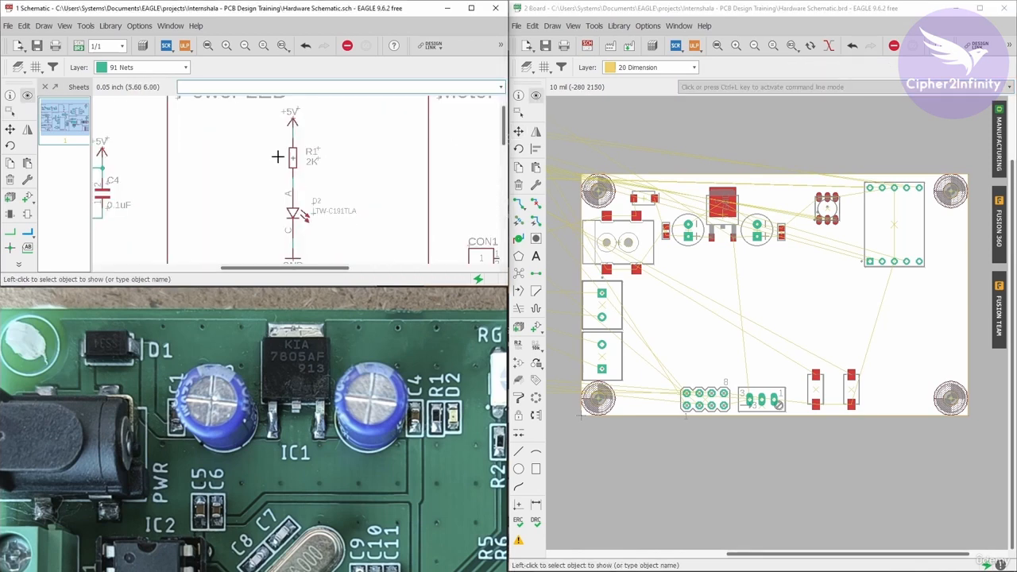
scroll(608, 170, "up", 3)
scroll(594, 194, "down", 6)
left_click(595, 194)
scroll(659, 205, "up", 5)
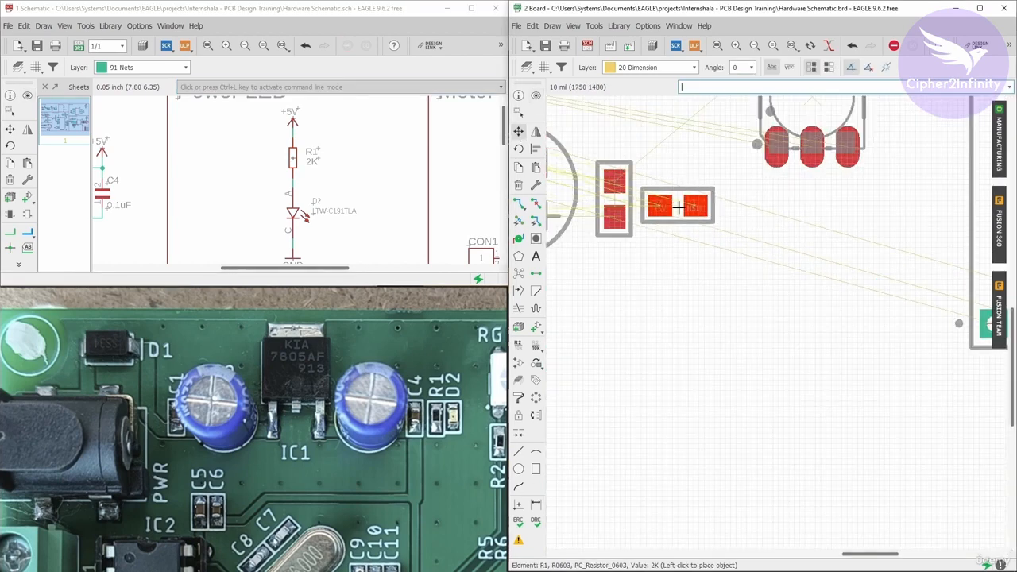
left_click(702, 274)
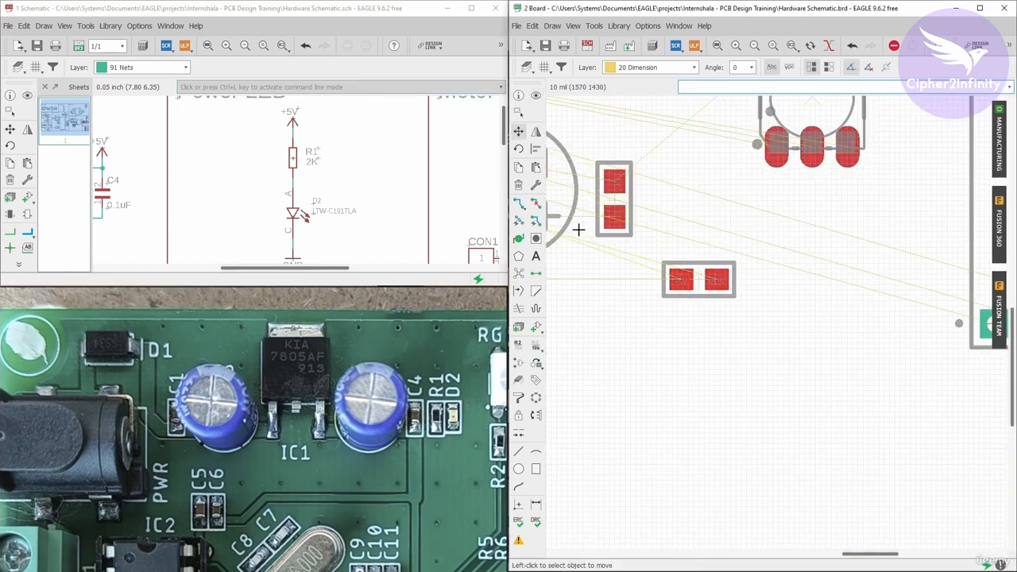
Step: Rotate resistor R1 to vertical and reposition it at about 1710, 1490 mil, directly beside capacitor C4
scroll(592, 238, "up", 3)
scroll(592, 238, "up", 1)
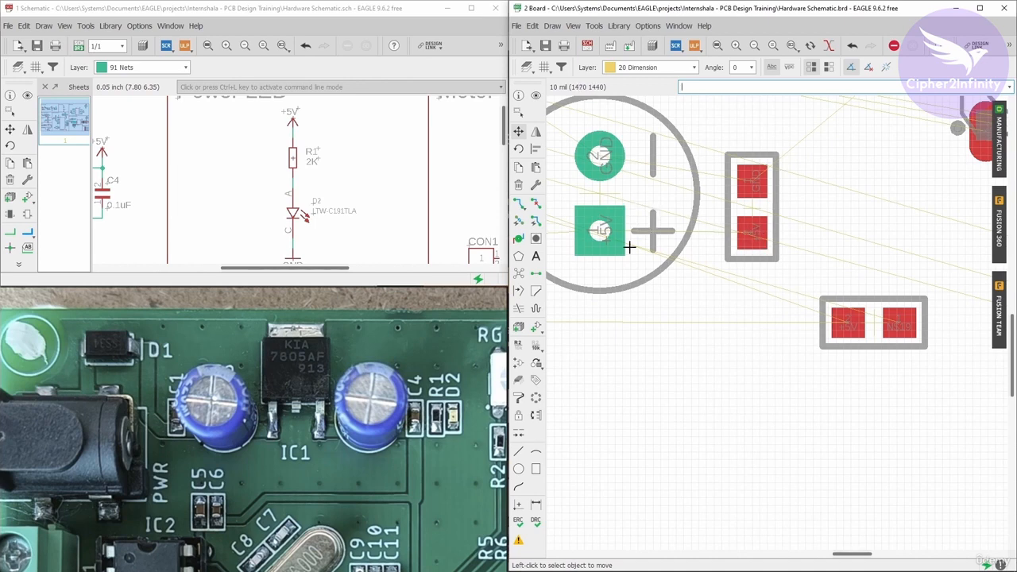
scroll(603, 270, "down", 2)
scroll(766, 270, "up", 3)
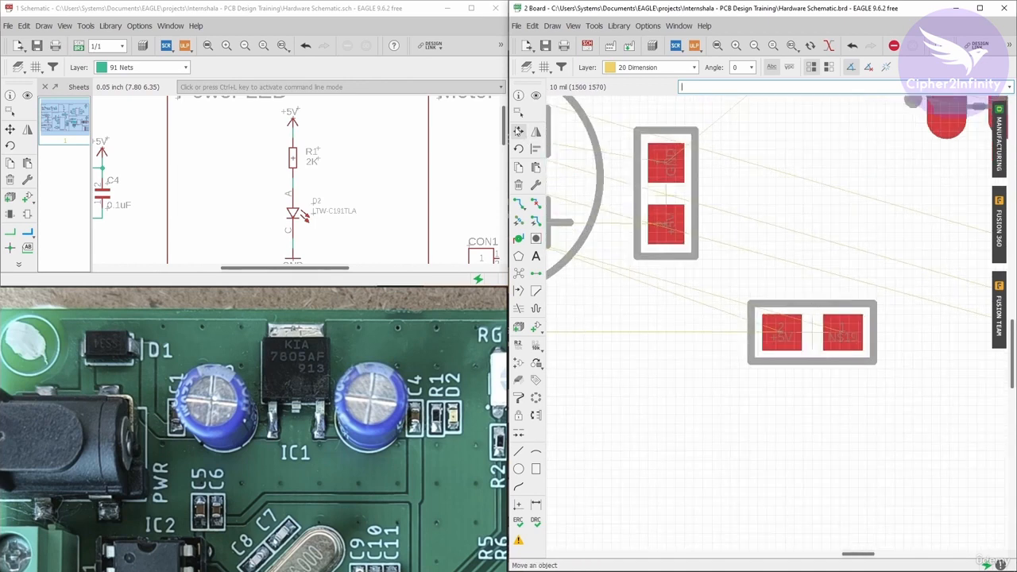
left_click(811, 332)
right_click(767, 211)
left_click(742, 191)
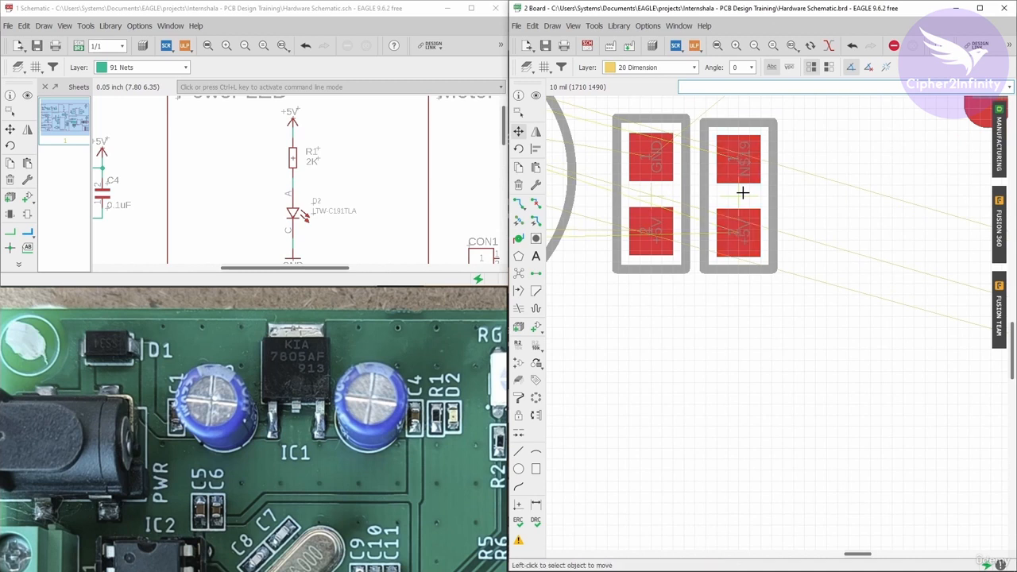
Step: Highlight resistor R1 from the schematic on the board and examine its +5V pad next to capacitor C4's +5V pad
scroll(734, 225, "up", 1)
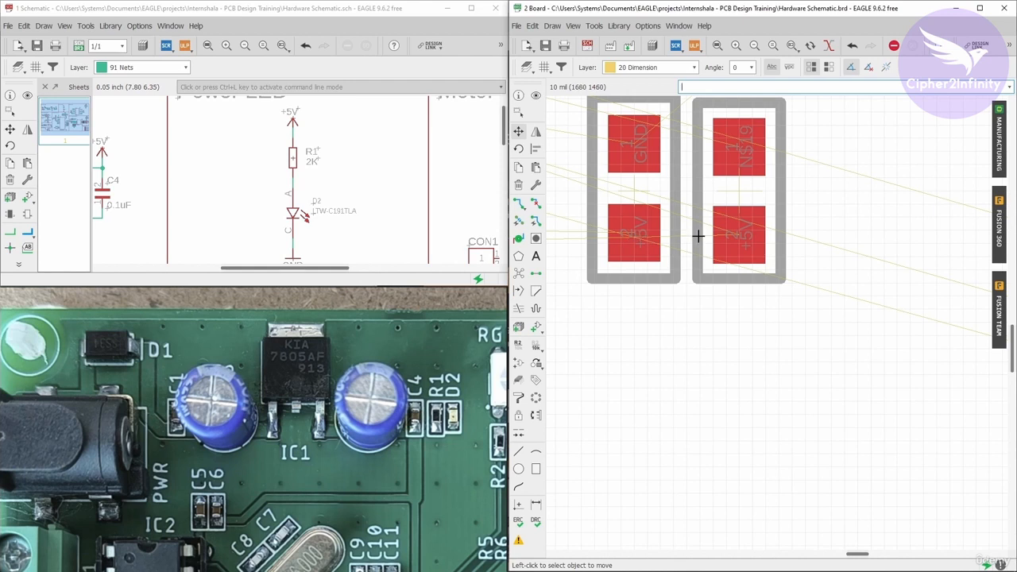
left_click(27, 95)
left_click(547, 97)
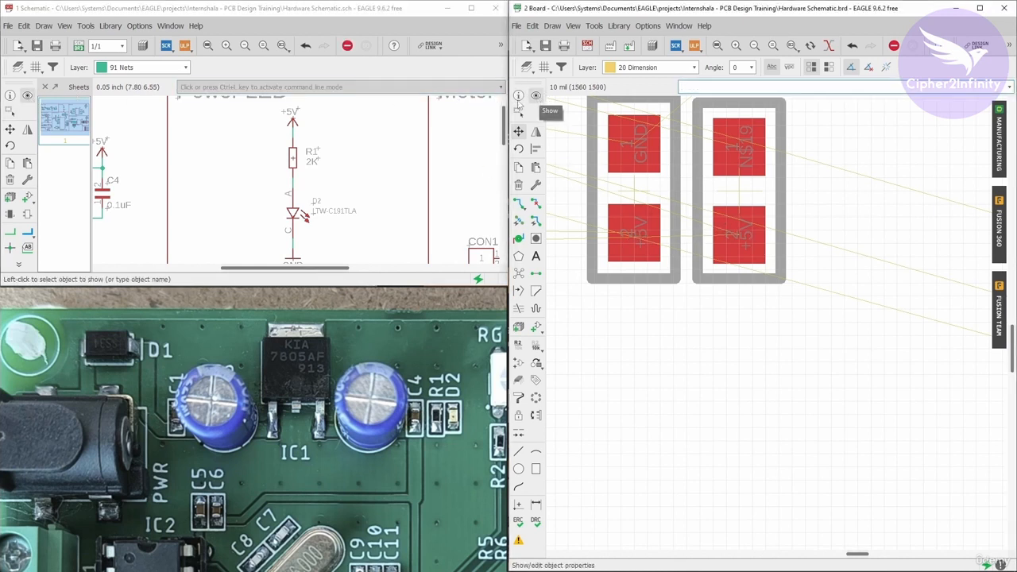
left_click(293, 157)
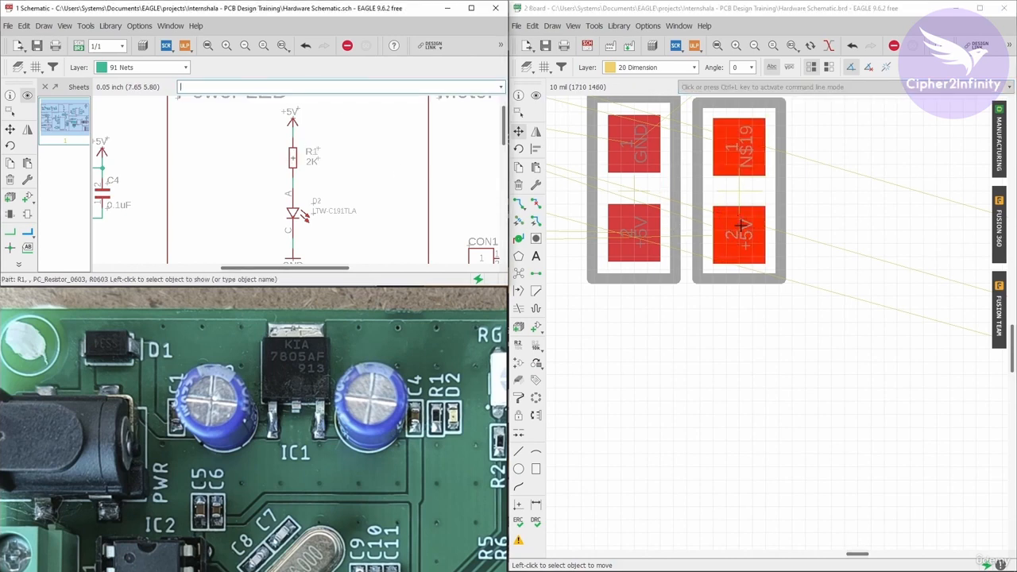
scroll(698, 239, "down", 3)
scroll(689, 266, "up", 2)
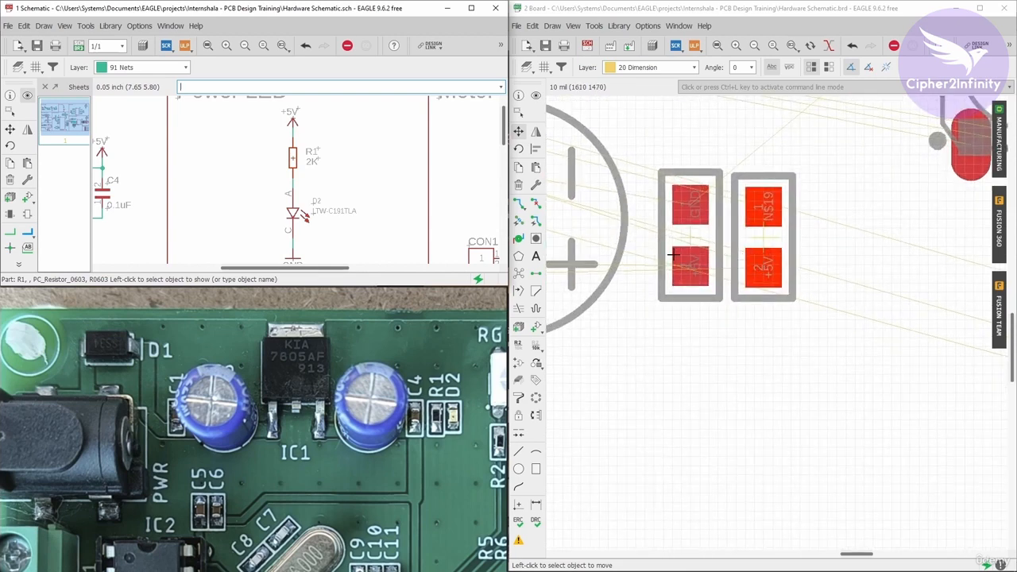
scroll(691, 258, "right", 1)
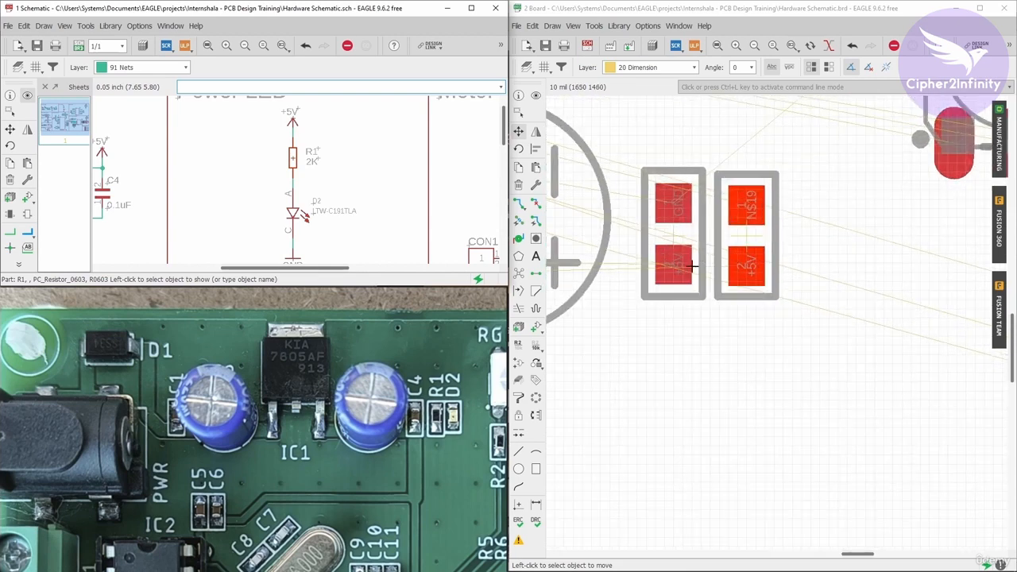
scroll(659, 242, "right", 1)
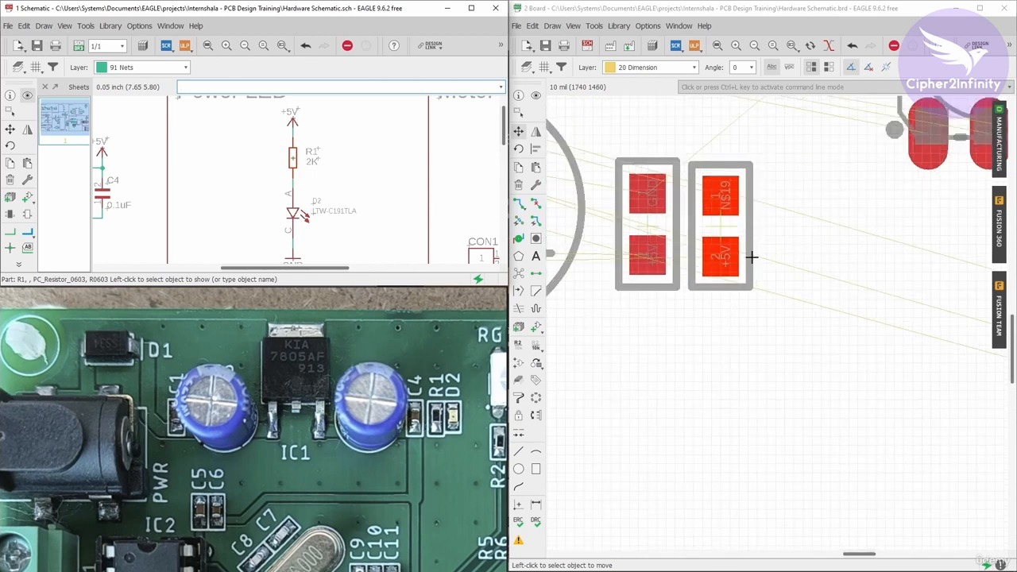
Step: Locate LED D2 from the schematic's Power LED section and move it onto the board beside resistor R1
scroll(327, 194, "down", 1)
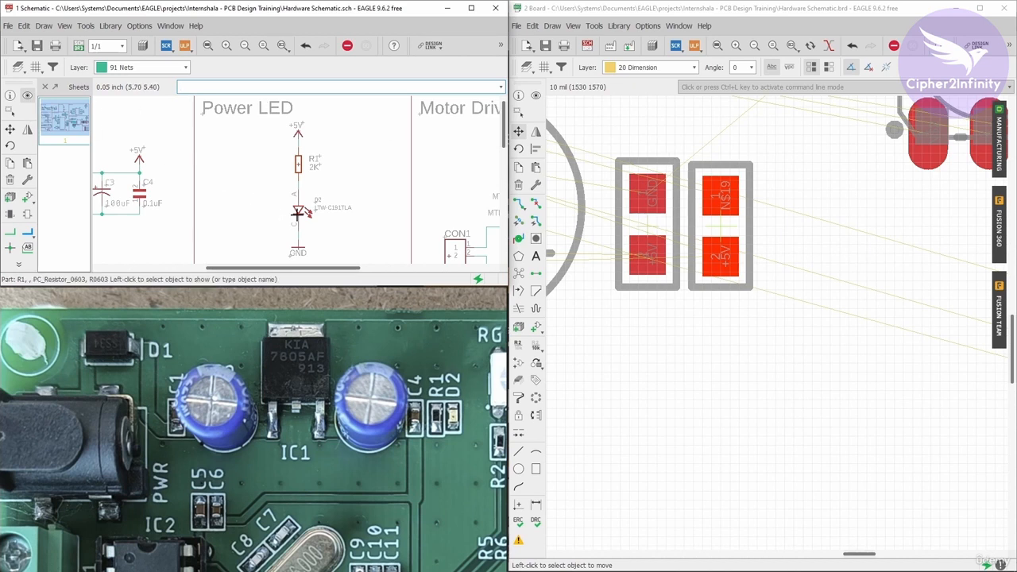
left_click(536, 95)
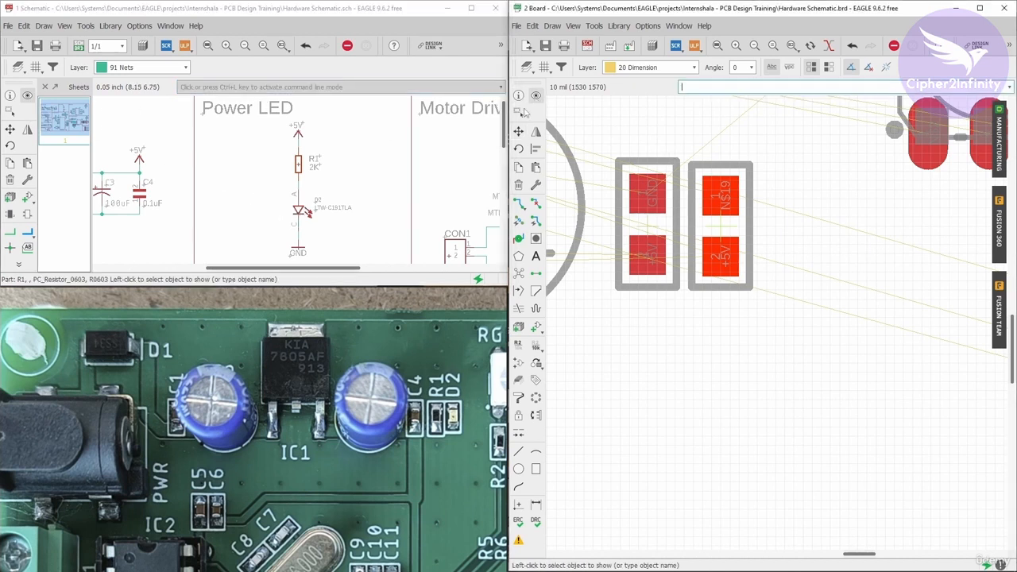
scroll(608, 239, "down", 5)
scroll(795, 296, "up", 8)
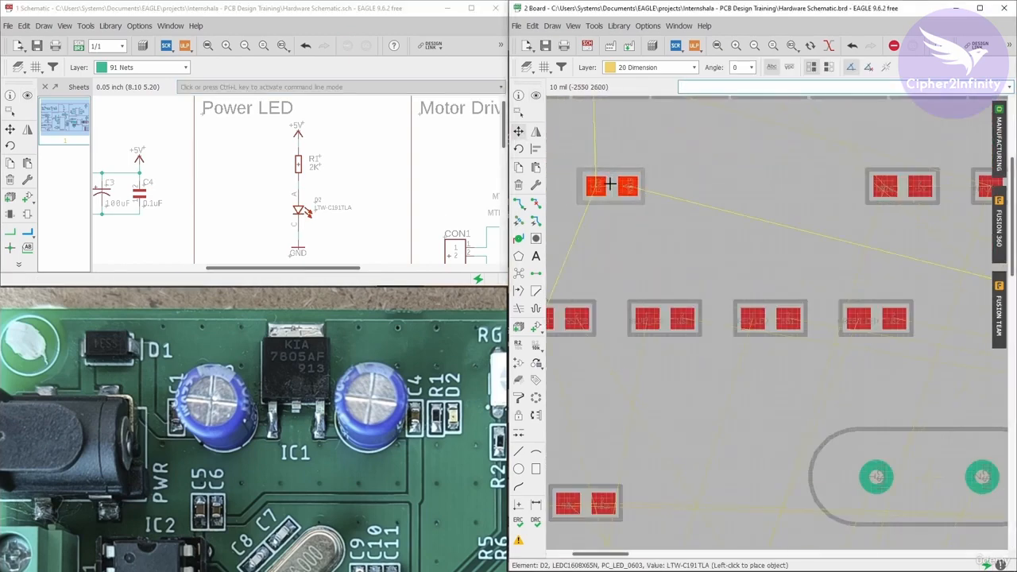
scroll(795, 296, "down", 3)
scroll(799, 278, "up", 4)
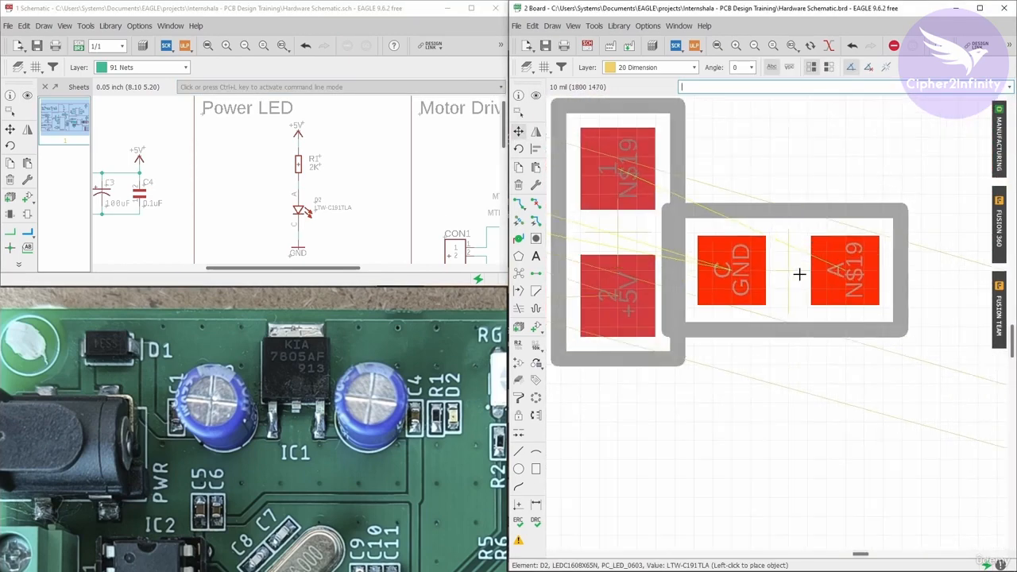
Step: Rotate LED D2 to vertical with its anode pad facing up and place it beside R1 at about 1790, 1490 mil
right_click(799, 274)
scroll(799, 274, "down", 3)
scroll(749, 245, "up", 3)
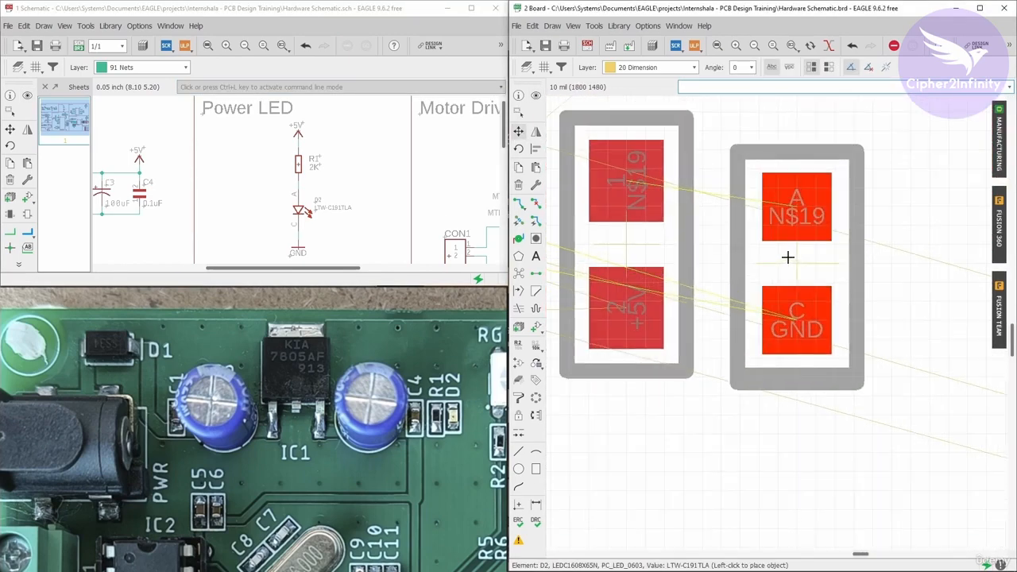
left_click(780, 237)
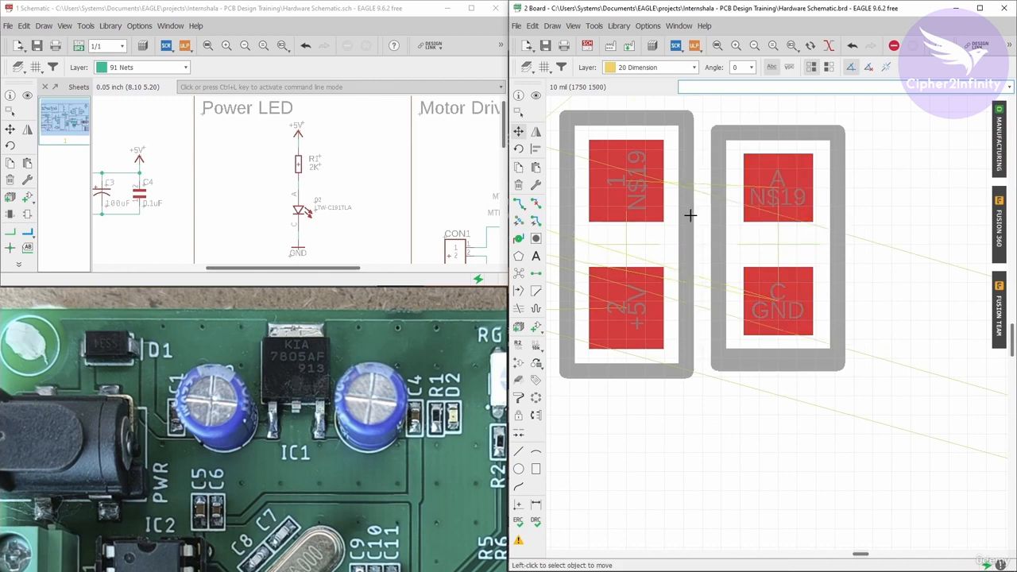
Step: Turn LED D2 through its possible orientations and set it back beside R1 with the anode pad facing up
left_click(780, 243)
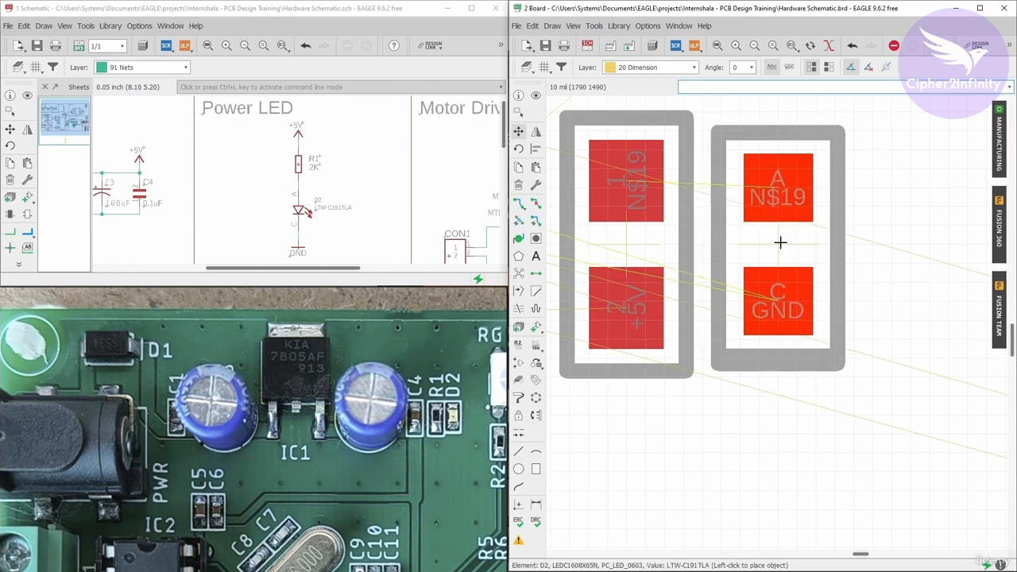
right_click(808, 241)
right_click(808, 241)
right_click(808, 240)
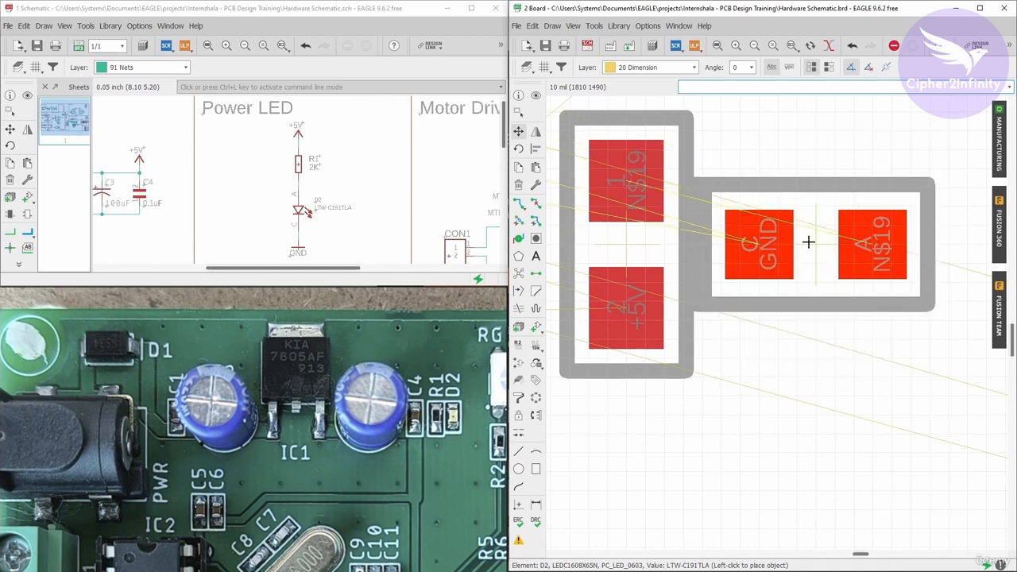
right_click(803, 241)
right_click(775, 239)
right_click(775, 239)
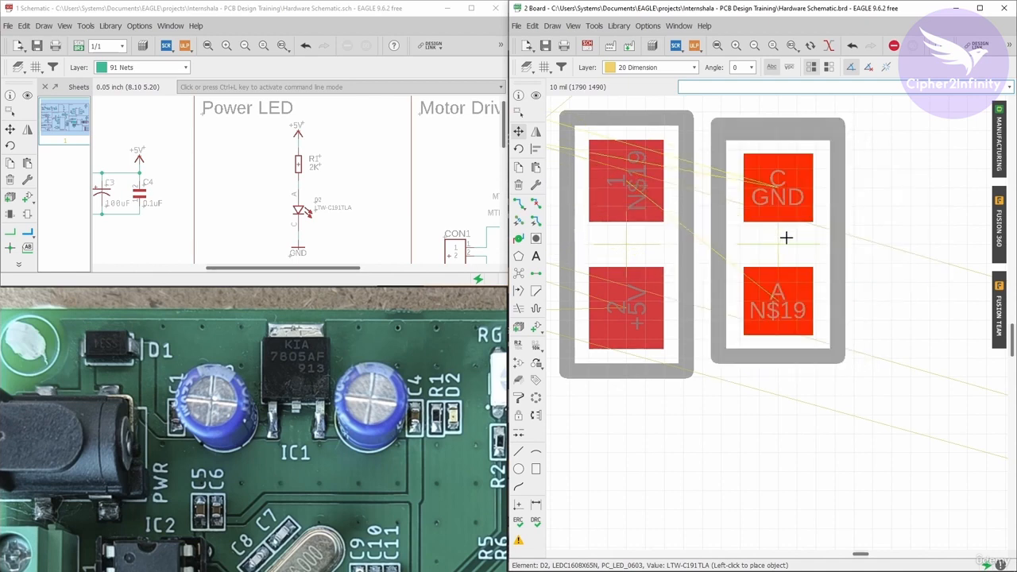
right_click(790, 250)
right_click(789, 250)
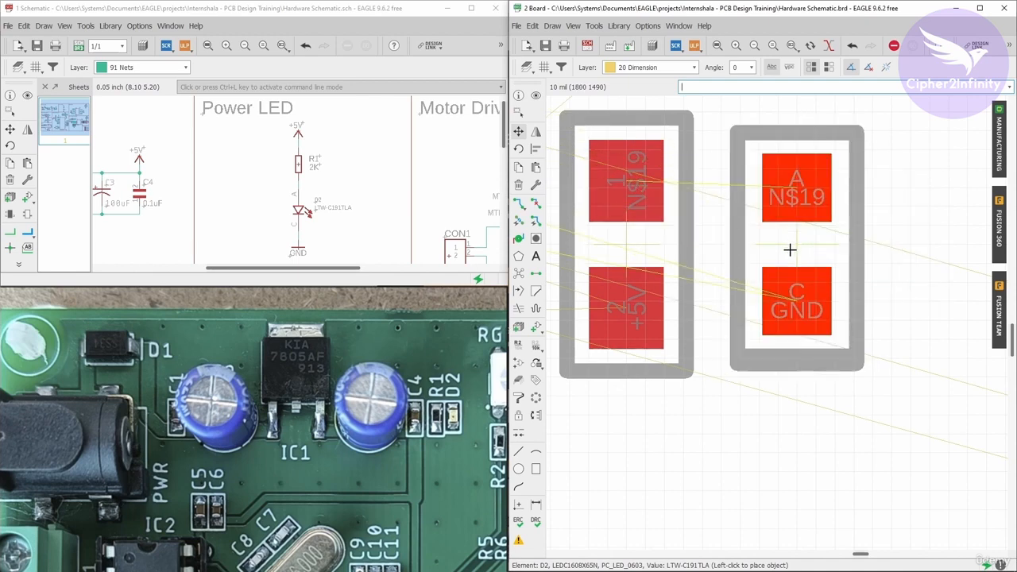
right_click(790, 250)
right_click(789, 251)
right_click(790, 251)
right_click(789, 250)
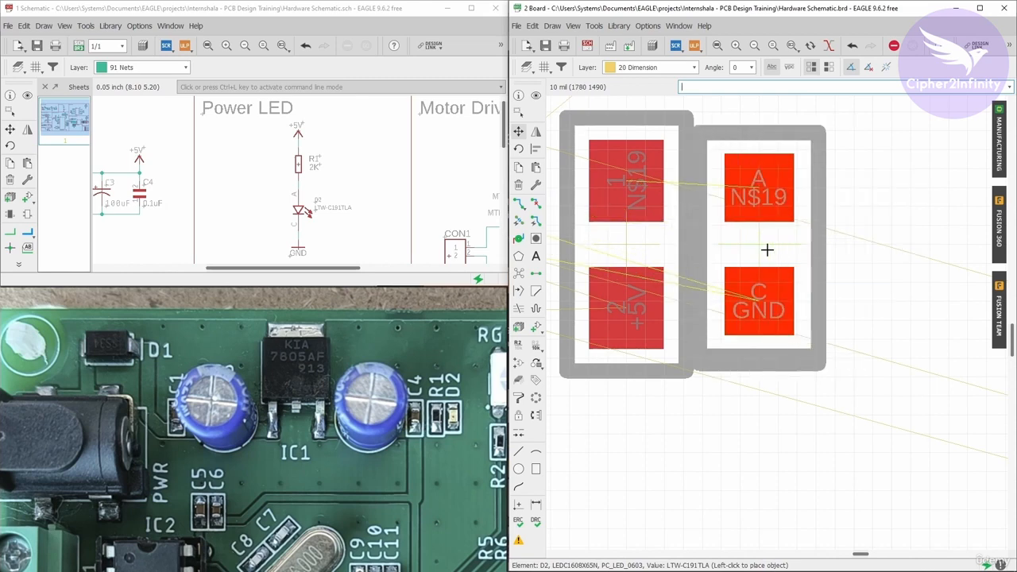
left_click(776, 249)
Step: Find the L293D chip IC2 in the schematic's Motor Driver section and highlight it to locate its footprint on the board
scroll(826, 258, "down", 5)
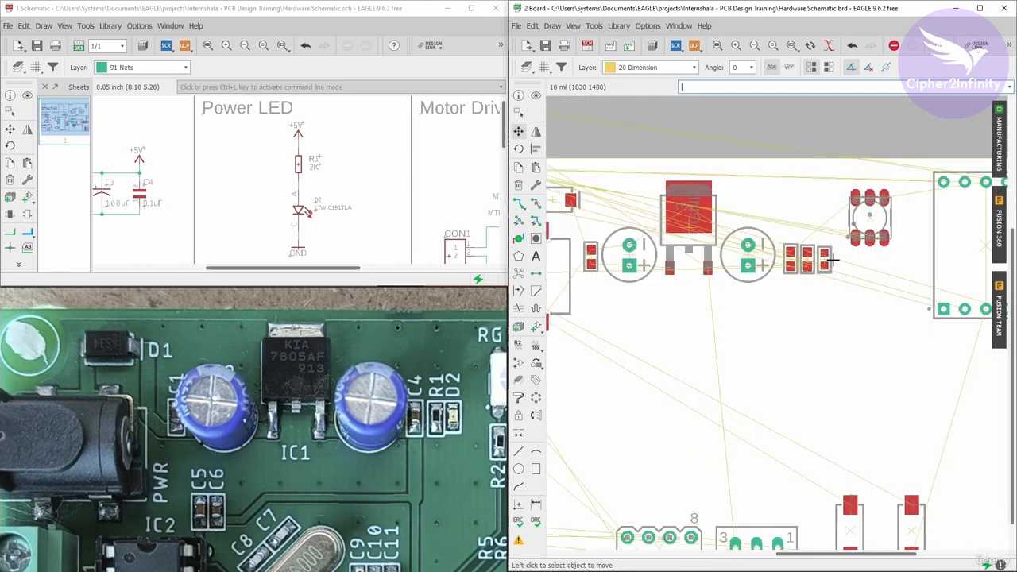
scroll(708, 281, "down", 3)
scroll(627, 333, "up", 3)
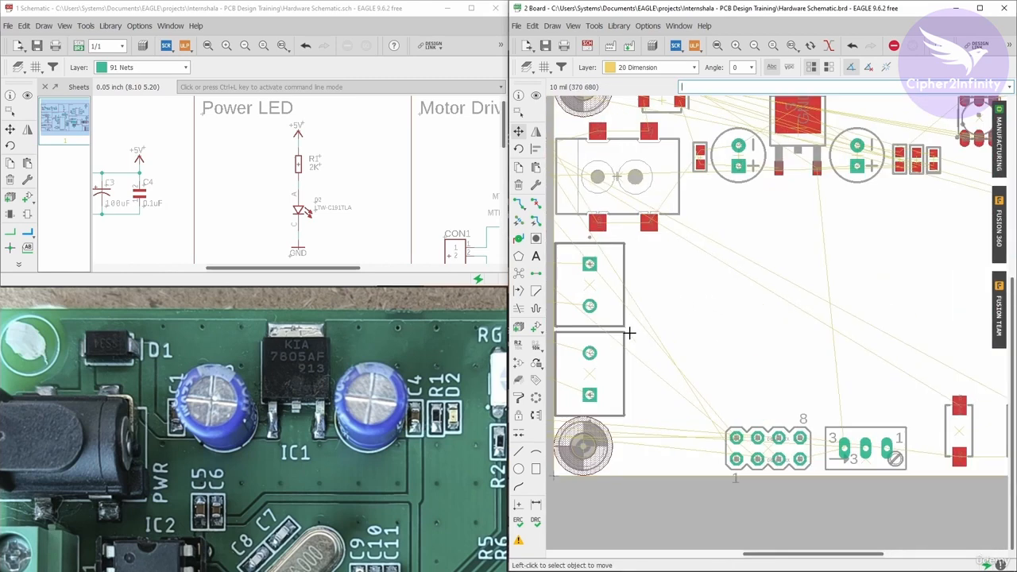
scroll(650, 308, "up", 4)
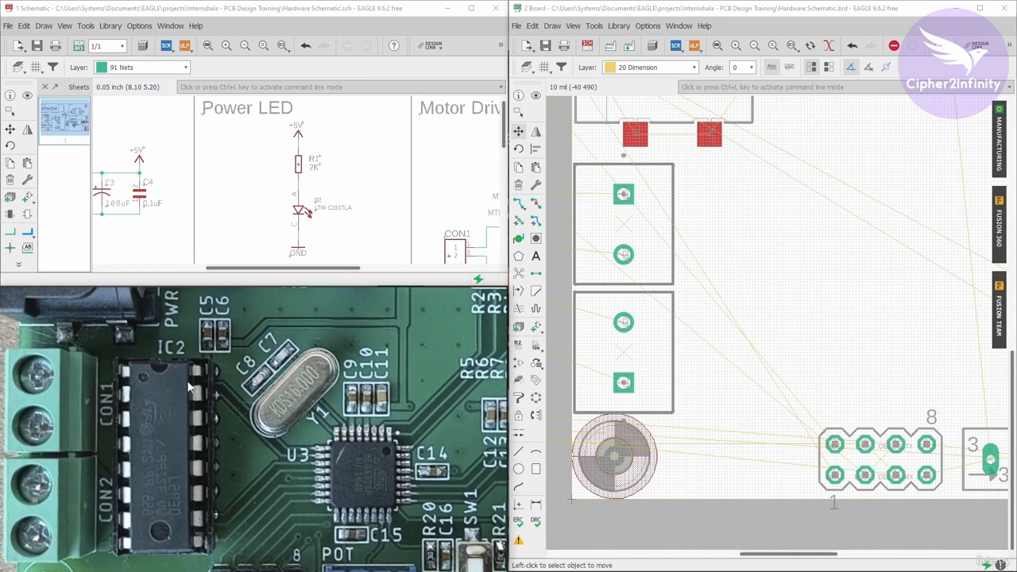
scroll(330, 234, "down", 4)
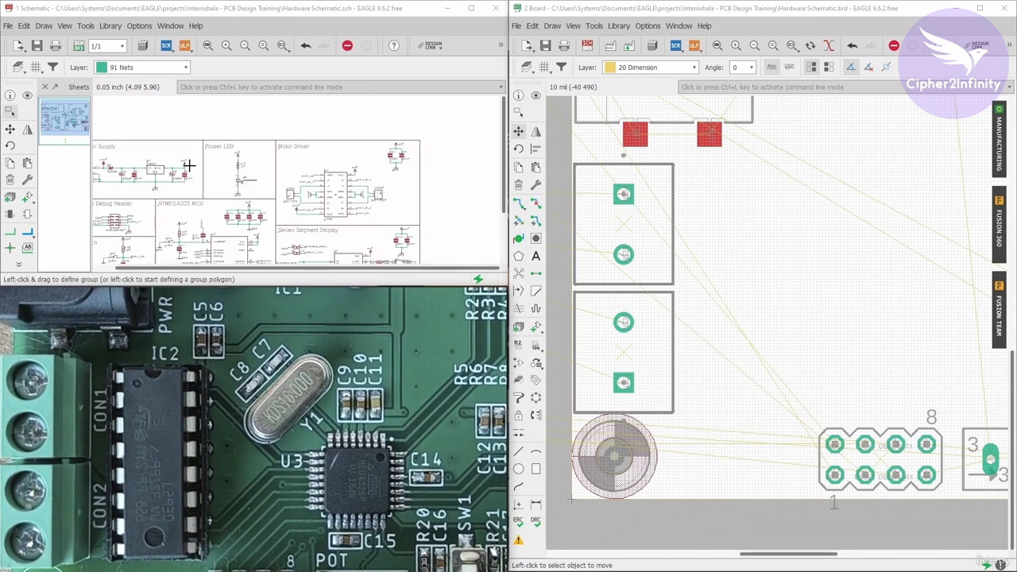
scroll(327, 207, "up", 2)
scroll(318, 190, "down", 1)
scroll(316, 174, "up", 1)
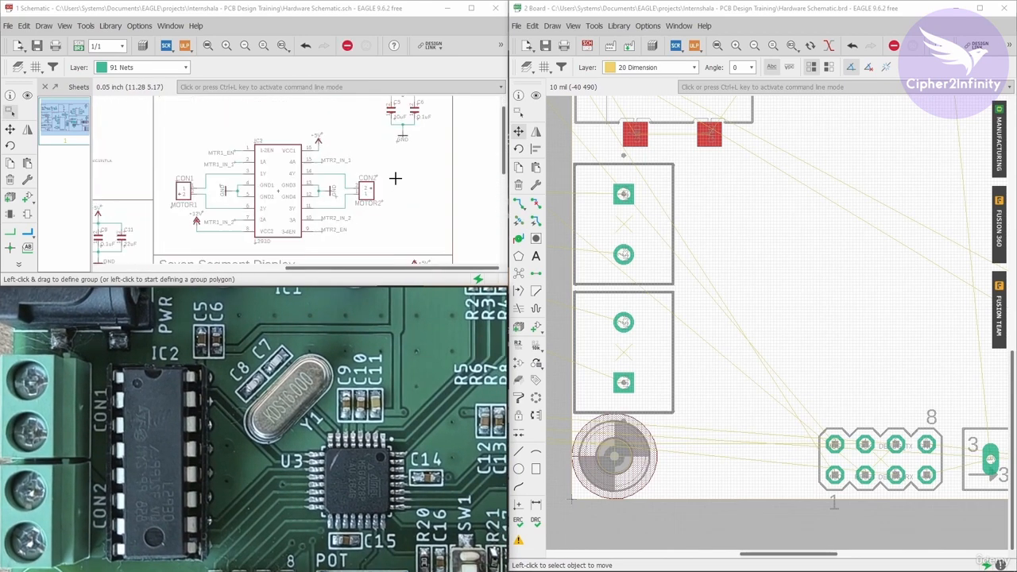
left_click(27, 94)
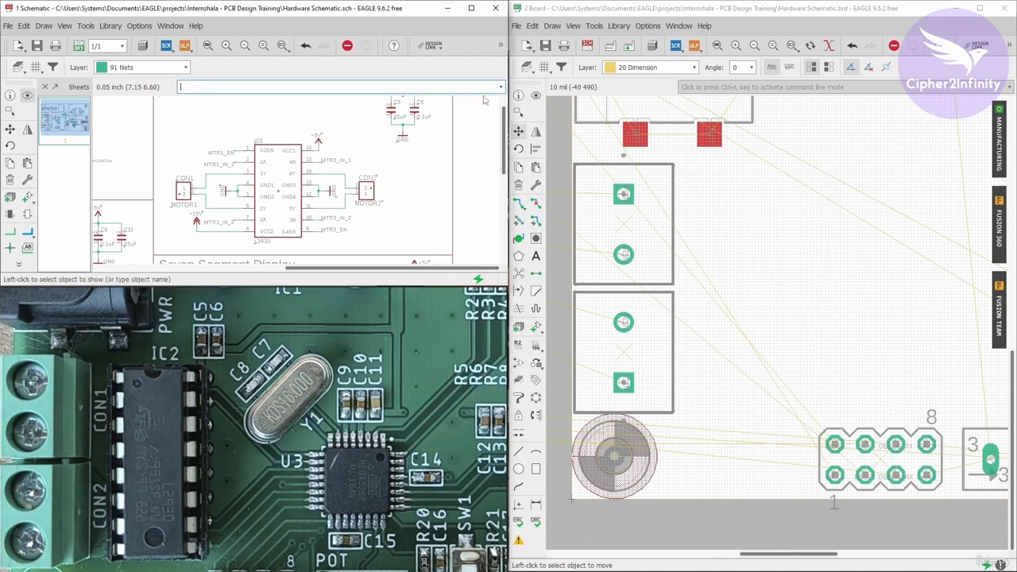
left_click(534, 95)
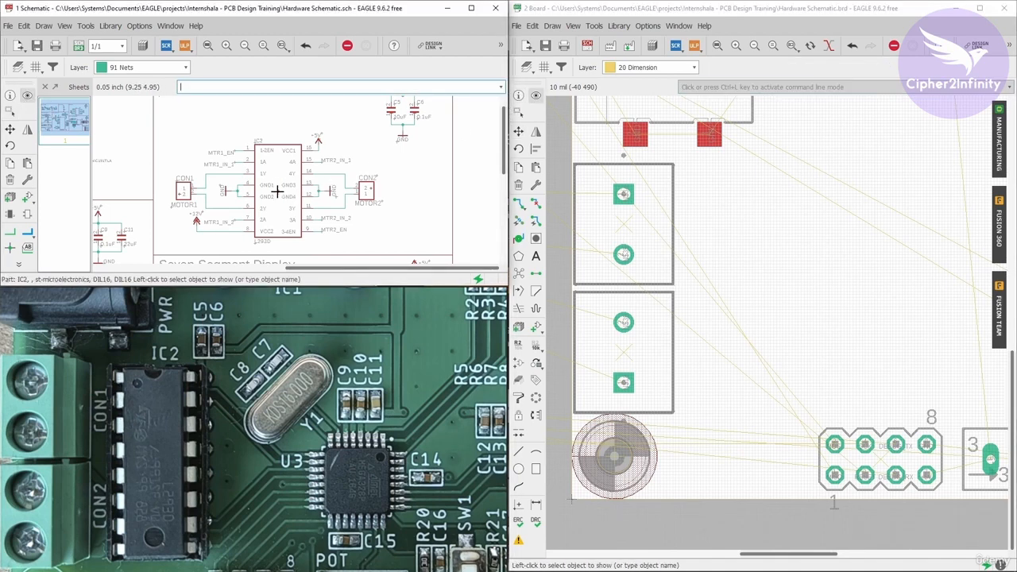
scroll(893, 251, "down", 4)
scroll(771, 233, "up", 3)
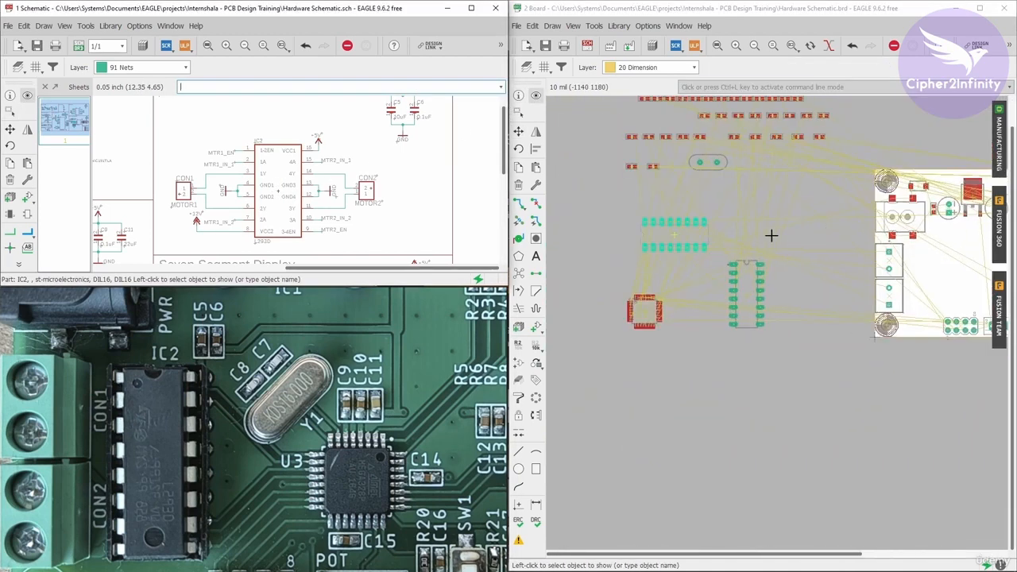
Step: Rotate IC2 to vertical and place it beside the two motor connectors CON1 and CON2 at about 660, 670 mil
left_click(518, 131)
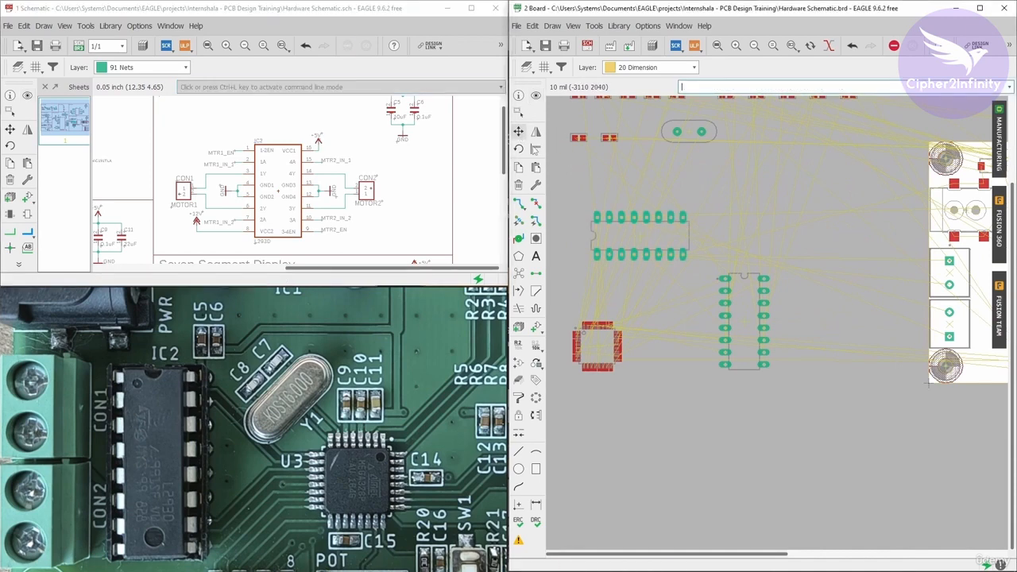
left_click(642, 235)
right_click(641, 231)
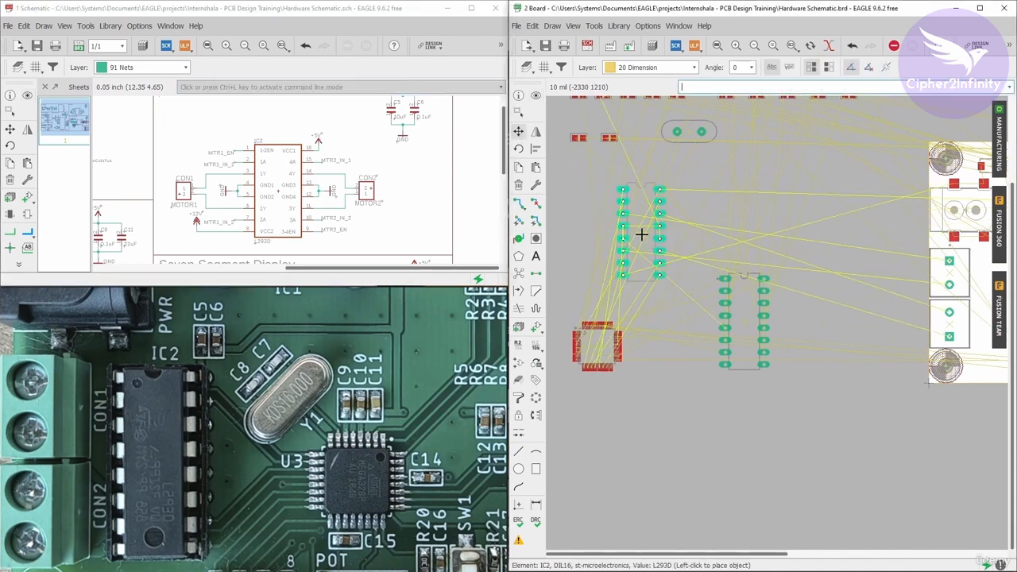
scroll(642, 230, "down", 4)
scroll(764, 252, "up", 5)
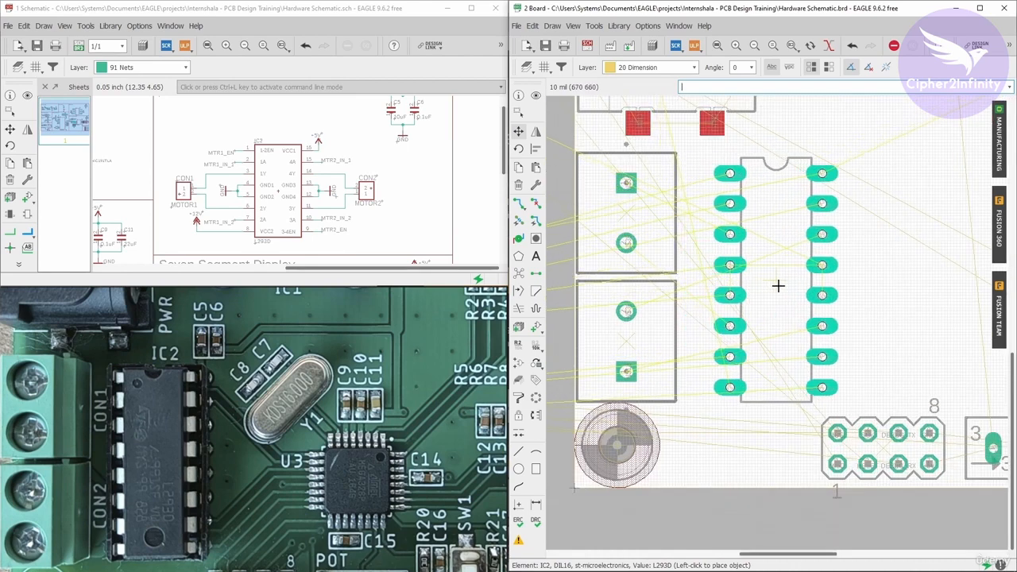
left_click(773, 284)
scroll(774, 286, "down", 3)
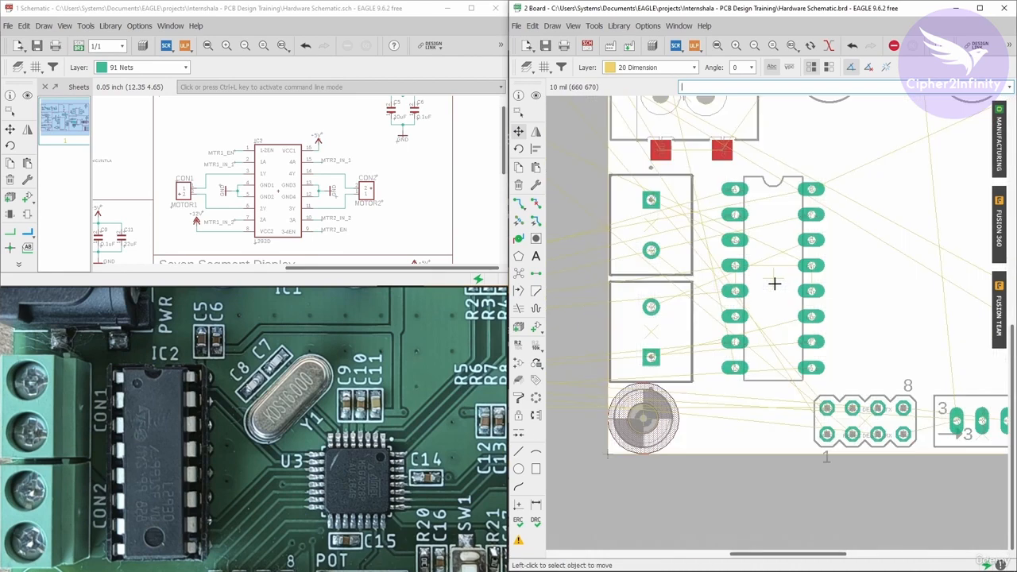
Step: Locate the Motor Driver section's 10uF capacitor C5, orient it vertically and place it near IC2's pin 16 at about 920, 1080 mil
left_click(27, 94)
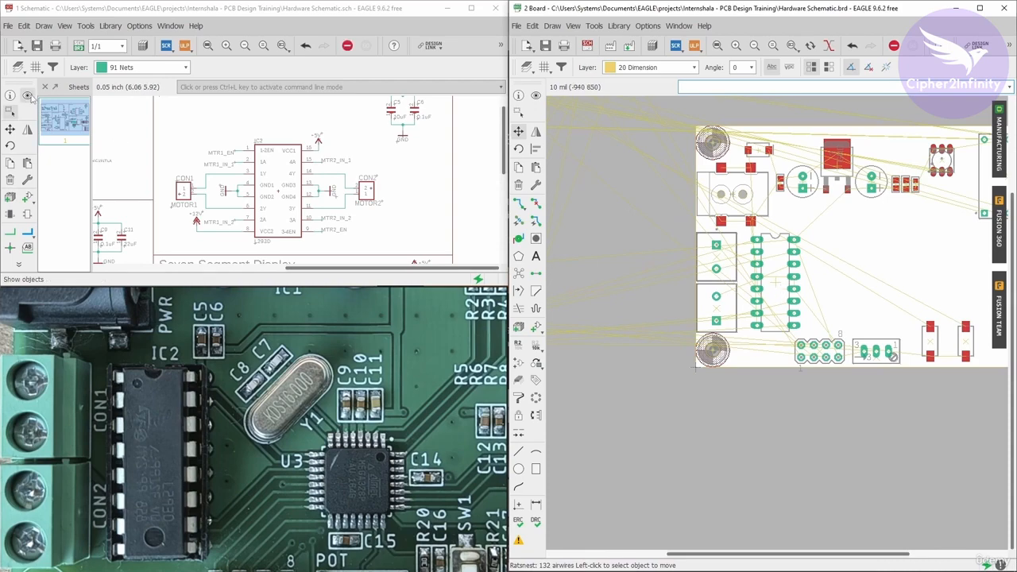
left_click(394, 112)
left_click(518, 131)
scroll(778, 294, "up", 5)
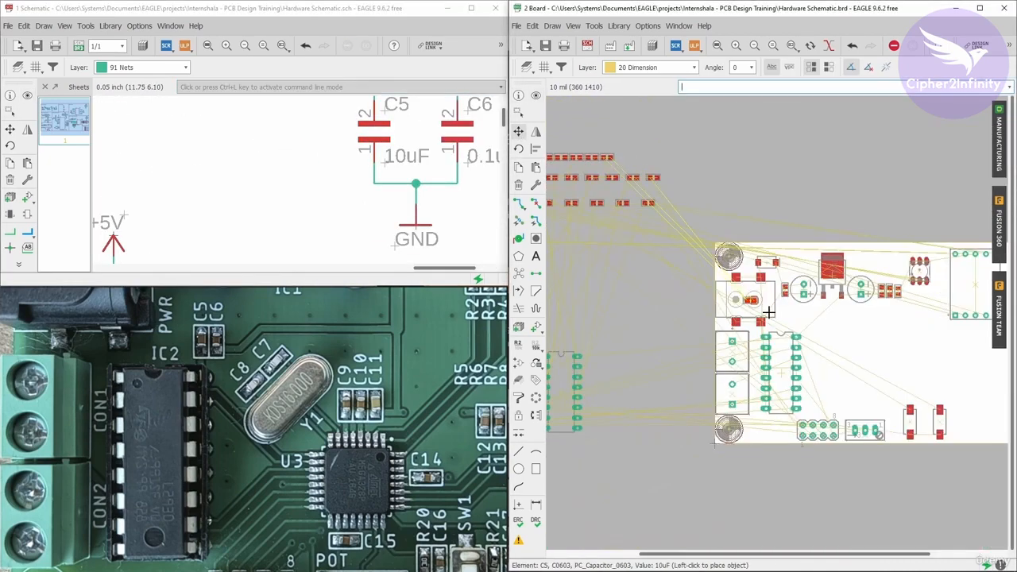
left_click(794, 286)
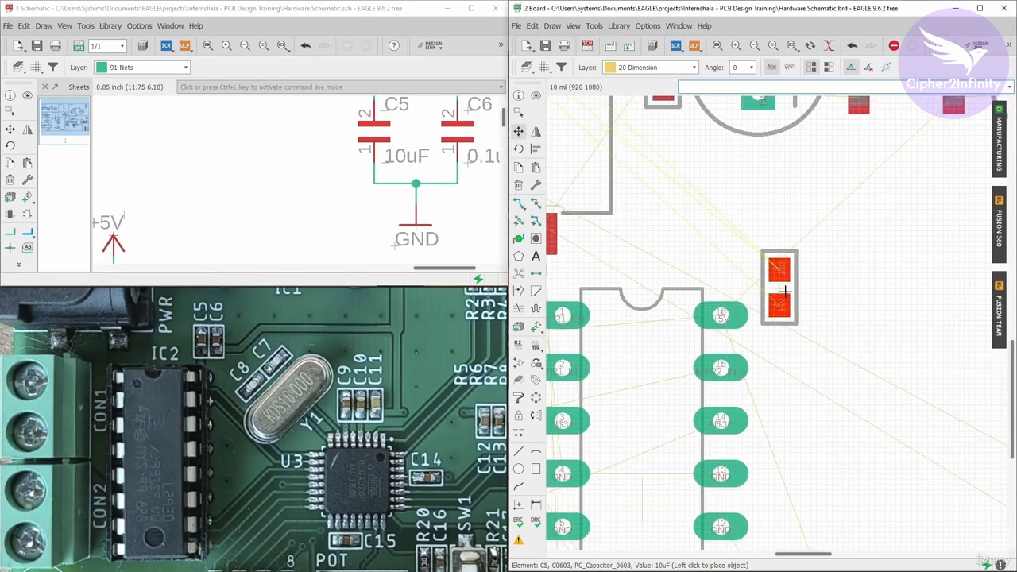
left_click(786, 293)
Step: Examine the +5V and GND connections of C5 and C6 in the schematic against C5's placement near IC2's supply pin
scroll(367, 205, "down", 3)
scroll(393, 206, "up", 2)
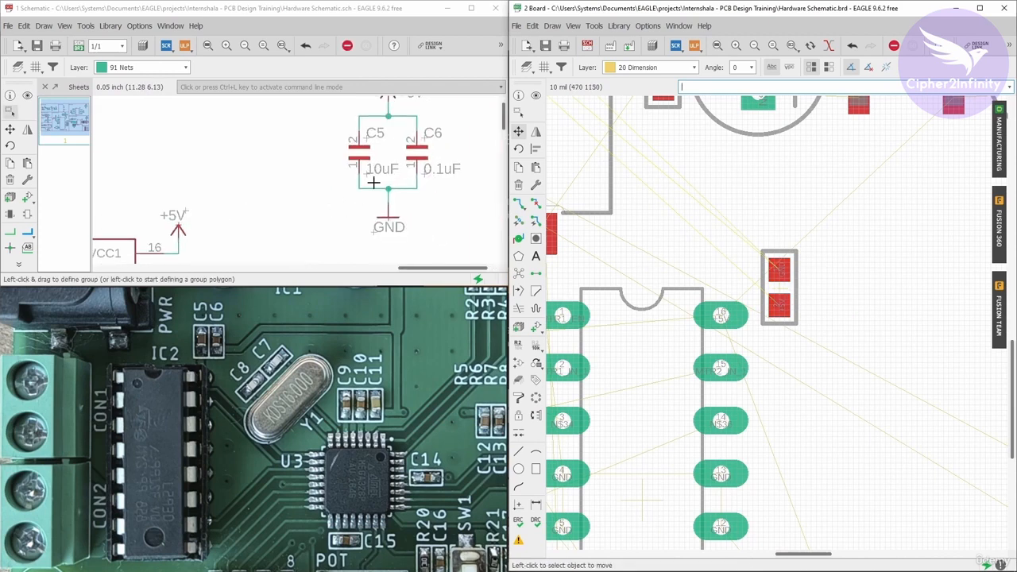
scroll(384, 171, "down", 3)
scroll(362, 179, "up", 2)
scroll(359, 175, "up", 1)
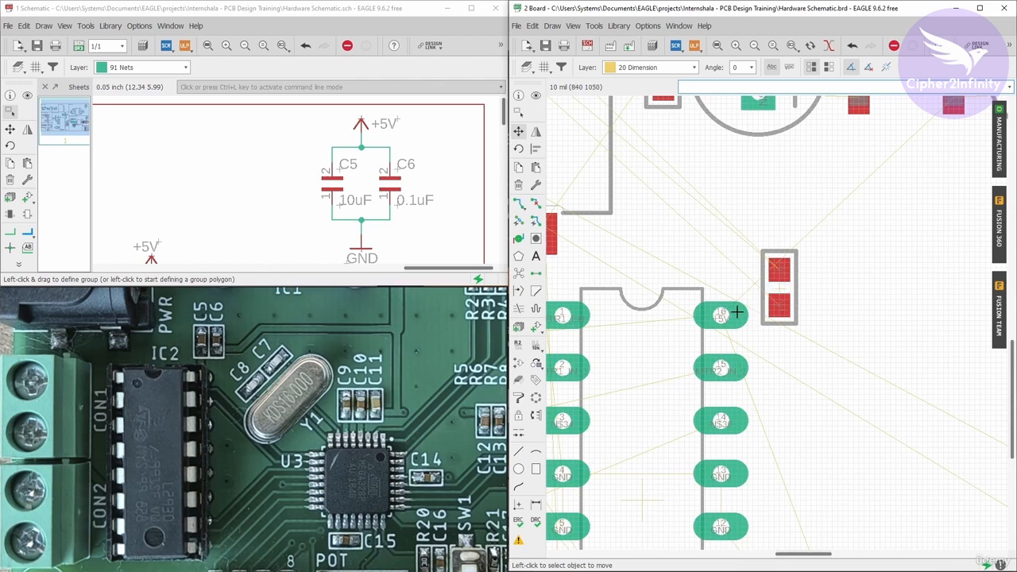
scroll(691, 224, "down", 3)
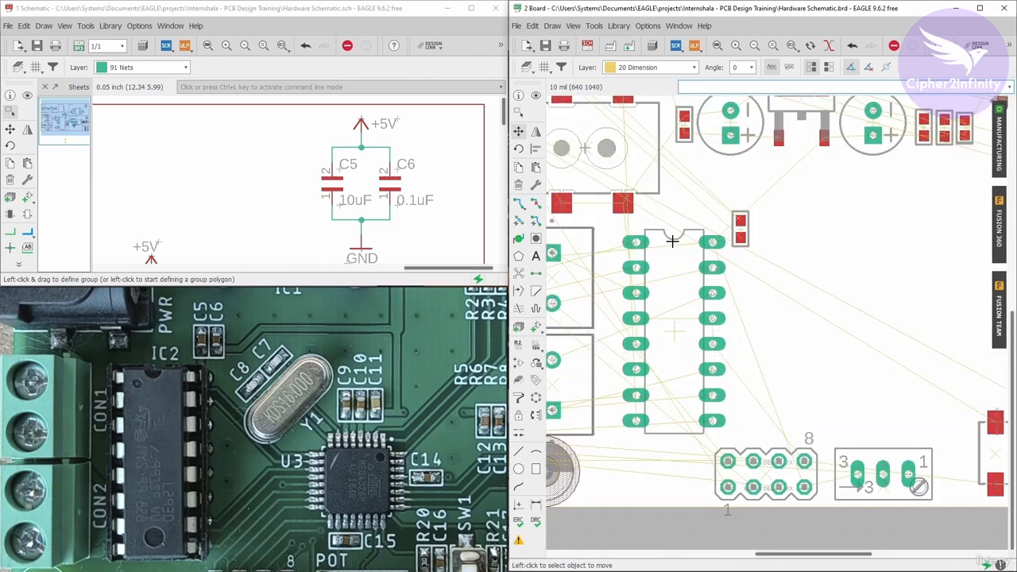
Step: Highlight the Motor Driver section's 0.1uF capacitor C6 in the schematic to locate its footprint on the board
scroll(709, 242, "up", 2)
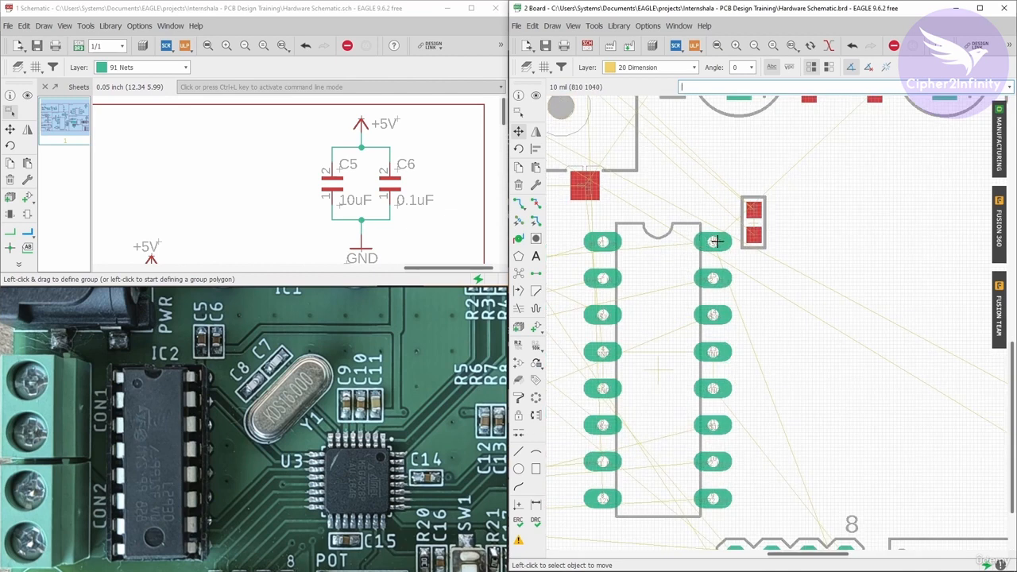
scroll(743, 238, "up", 2)
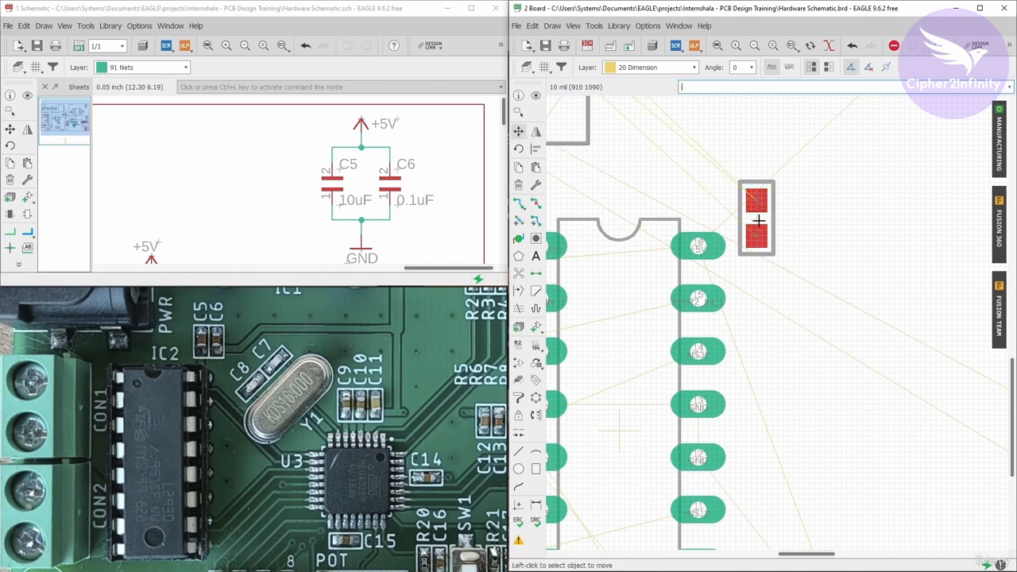
left_click(535, 95)
left_click(27, 95)
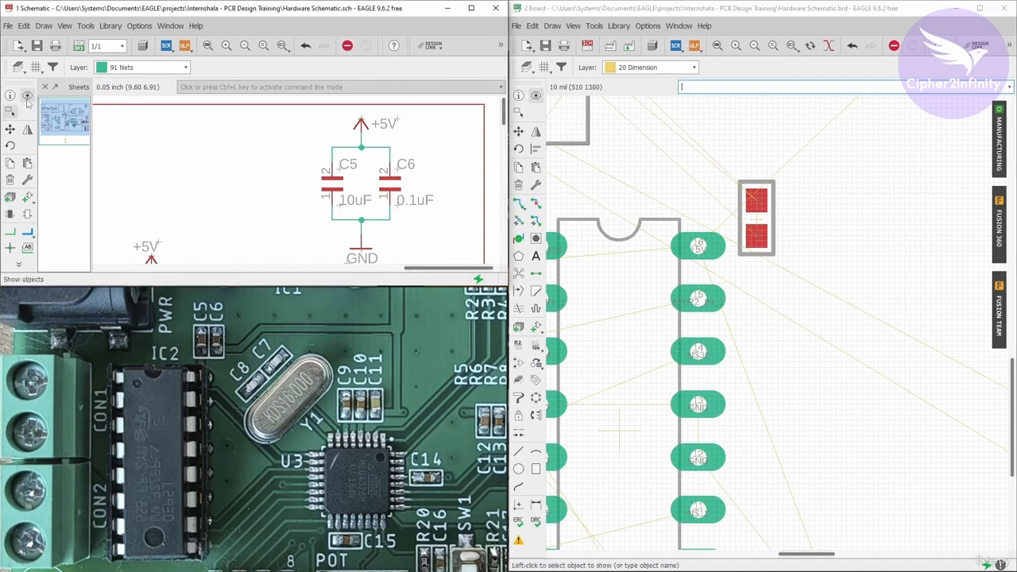
left_click(389, 188)
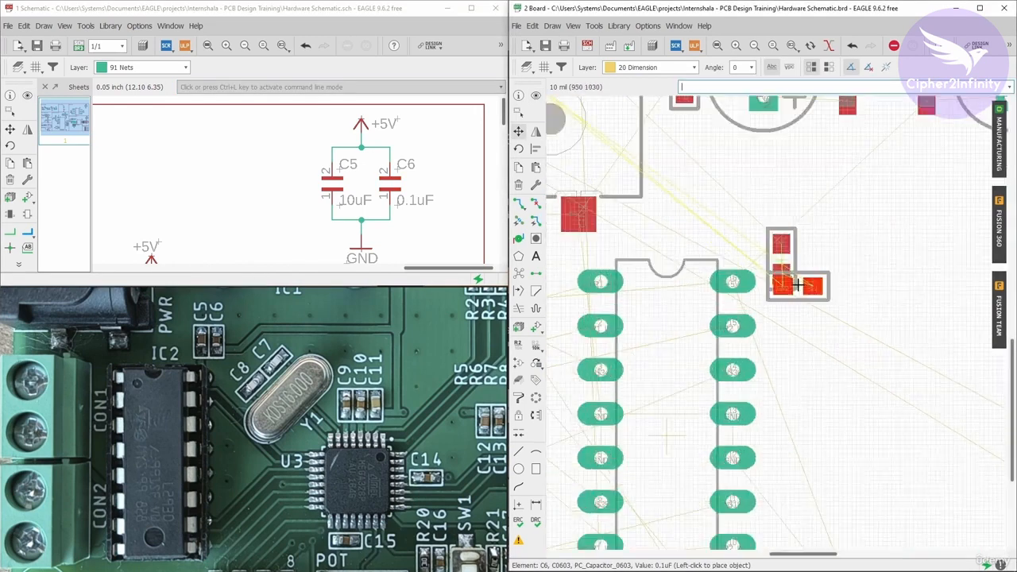
Step: Orient C6 vertically and place it directly alongside C5 near IC2's pin 16, with adjoining outlines and the GND and +5V pads aligned
scroll(796, 284, "up", 8)
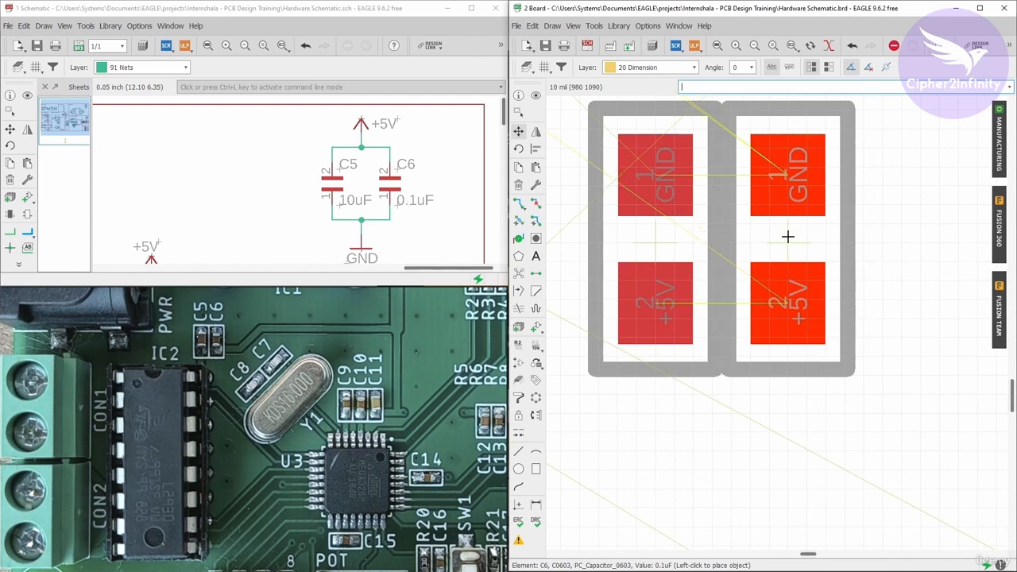
left_click(802, 236)
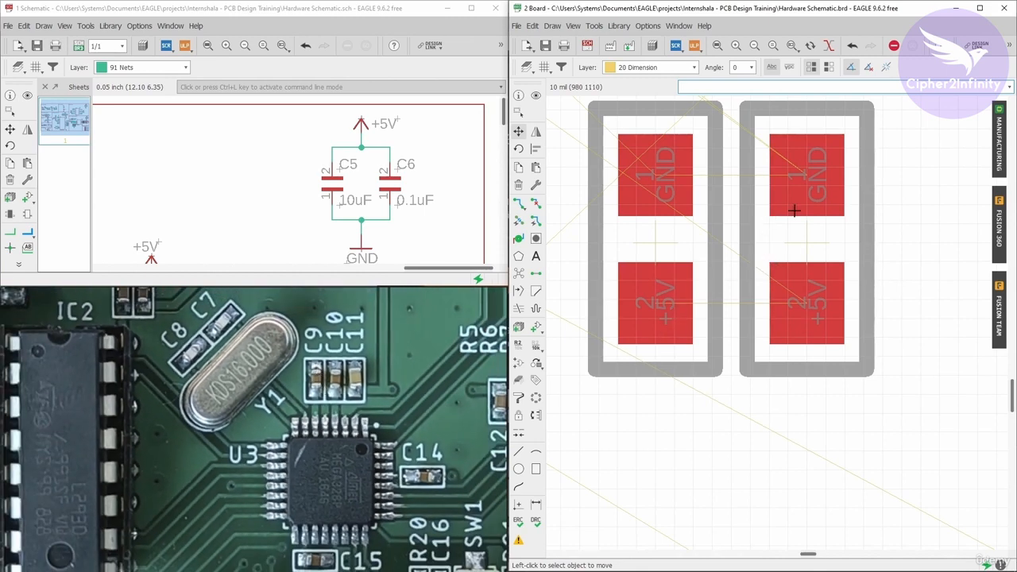
scroll(750, 218, "up", 1)
scroll(727, 242, "up", 1)
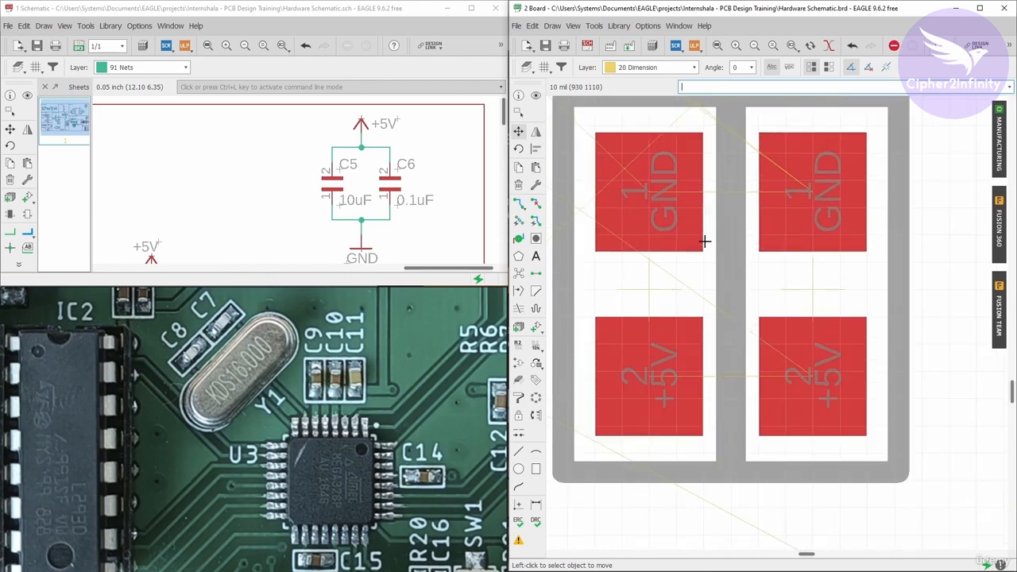
scroll(728, 273, "down", 1)
scroll(728, 272, "down", 4)
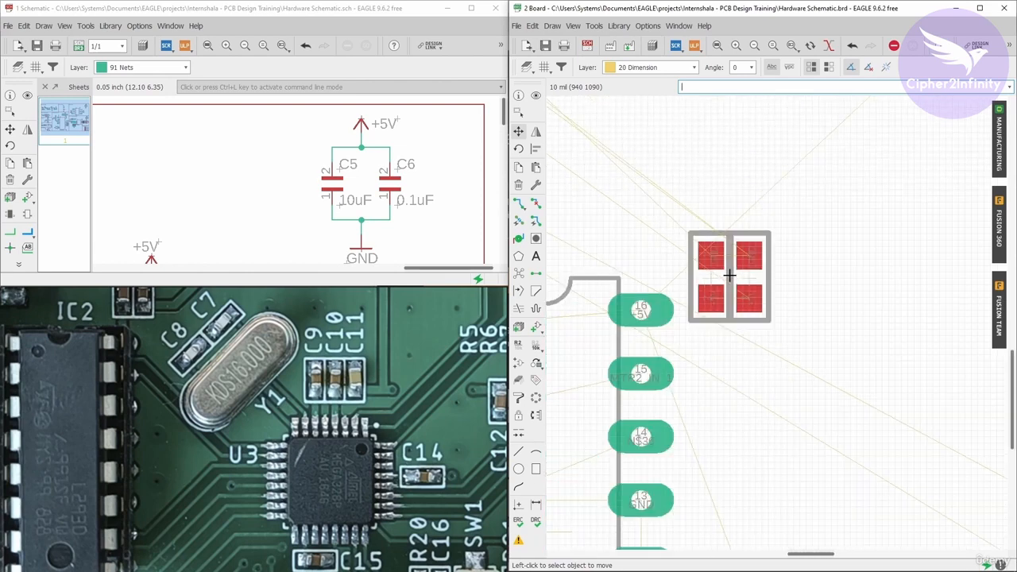